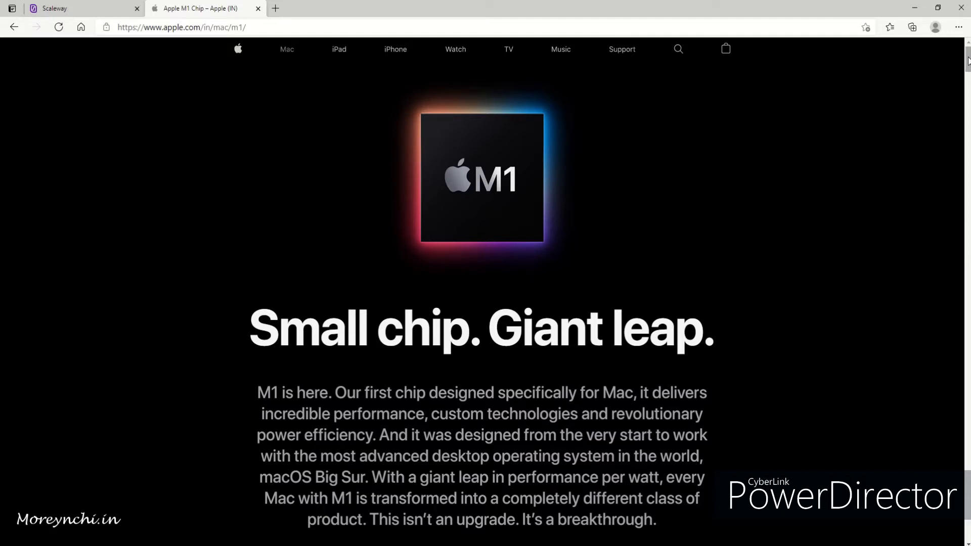
# Switch to the Scaleway tab and scroll through the Hello M1 Mac offer page
pyautogui.moveTo(967, 59); pyautogui.dragTo(968, 132)
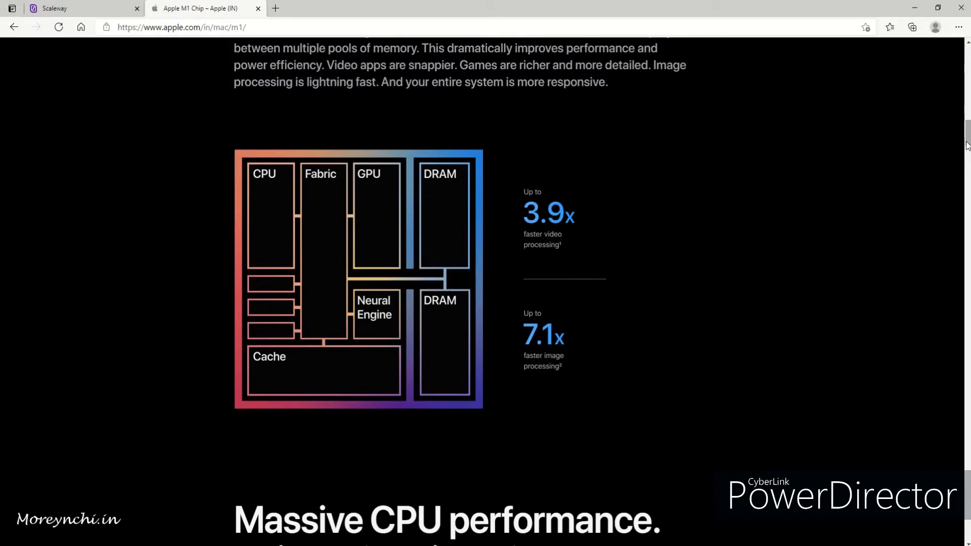
pyautogui.moveTo(969, 138); pyautogui.dragTo(968, 337)
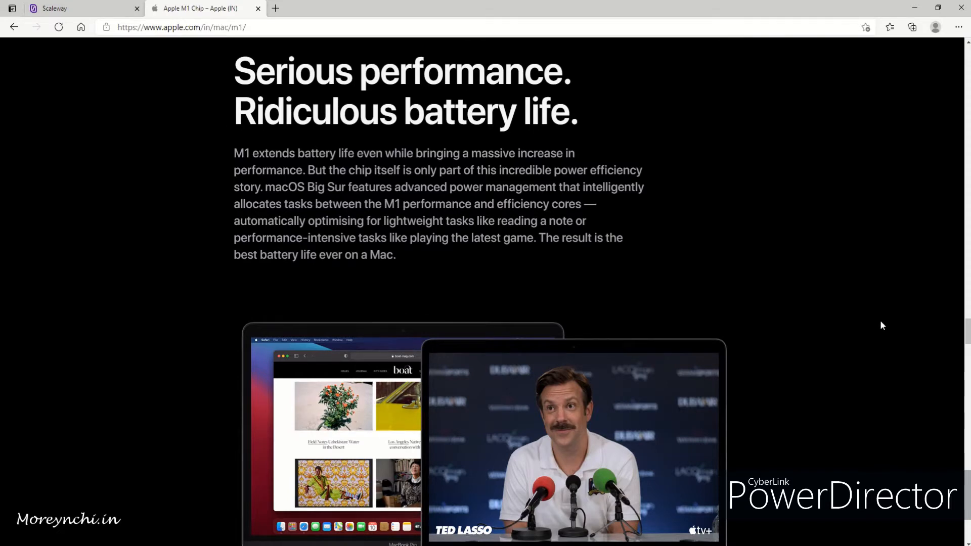
pyautogui.moveTo(969, 331); pyautogui.dragTo(969, 378)
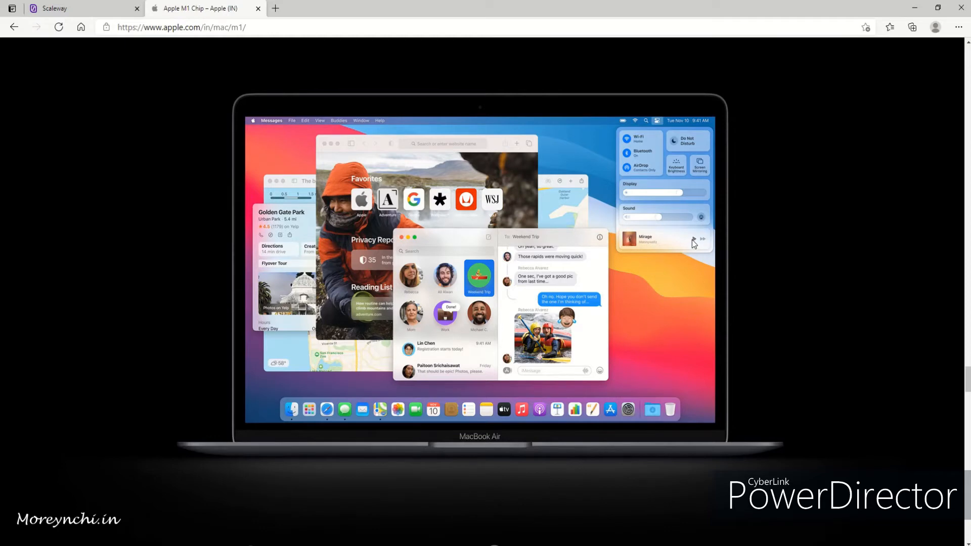
pyautogui.click(78, 11)
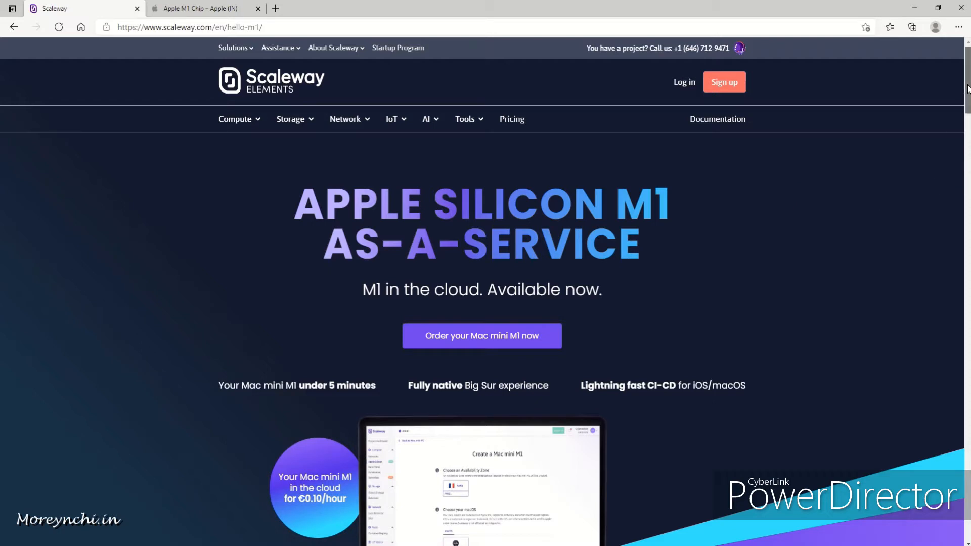
pyautogui.scroll(-1, 968, 89)
pyautogui.scroll(-2, 968, 91)
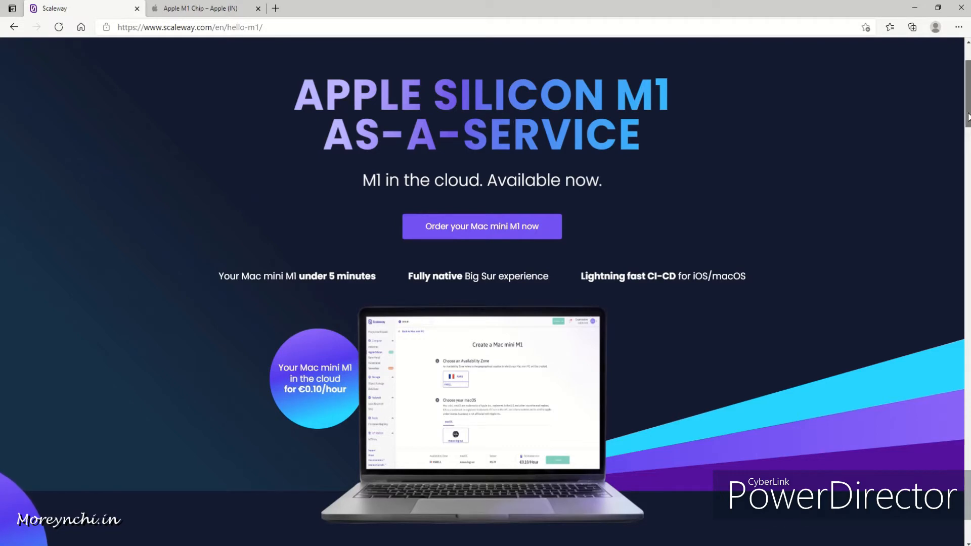
pyautogui.moveTo(968, 117); pyautogui.dragTo(968, 181)
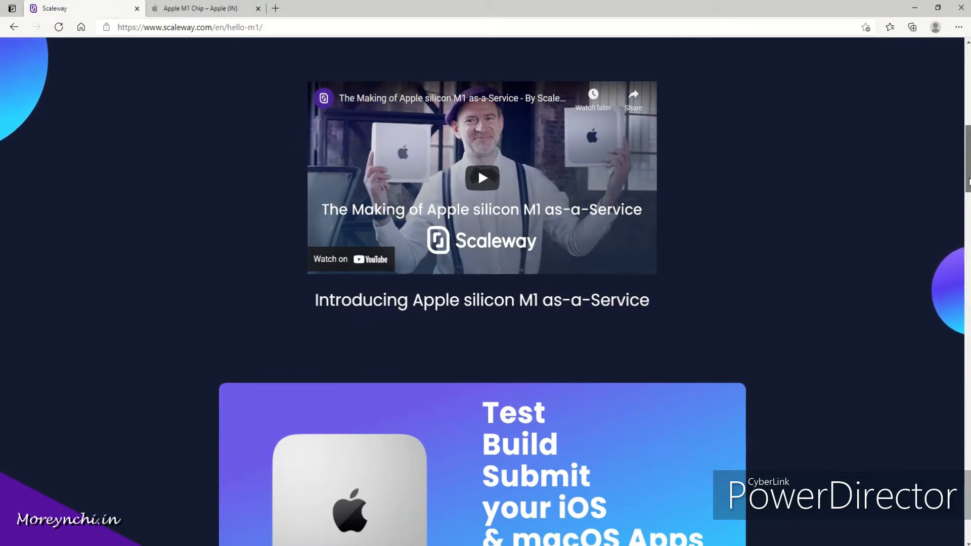
pyautogui.moveTo(968, 180); pyautogui.dragTo(967, 369)
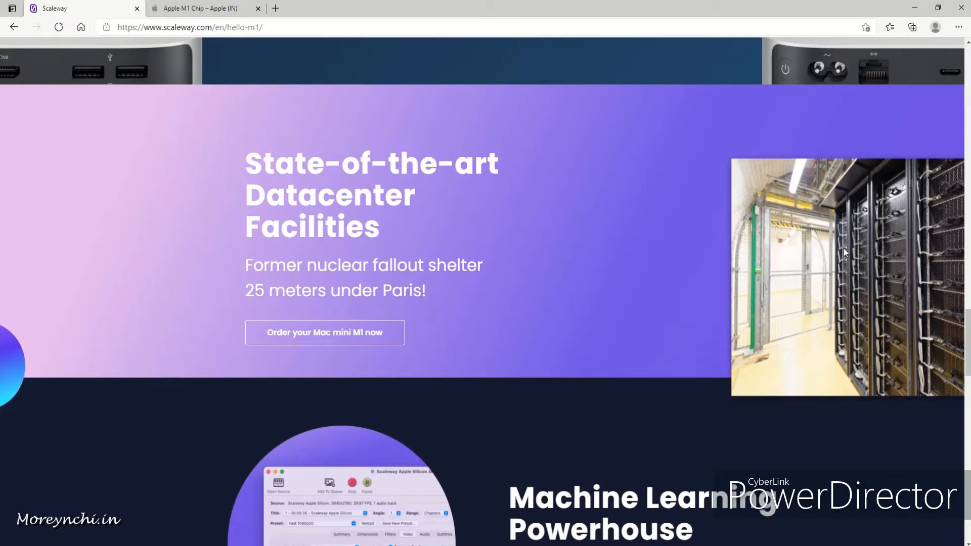
pyautogui.moveTo(967, 342); pyautogui.dragTo(968, 432)
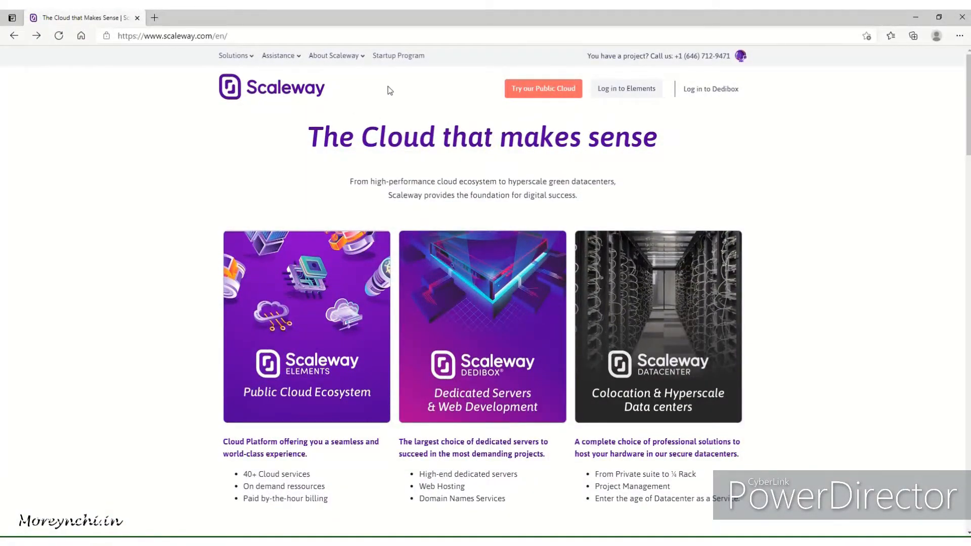
# Start the Public Cloud sign-up and enter the first and last name
pyautogui.click(543, 90)
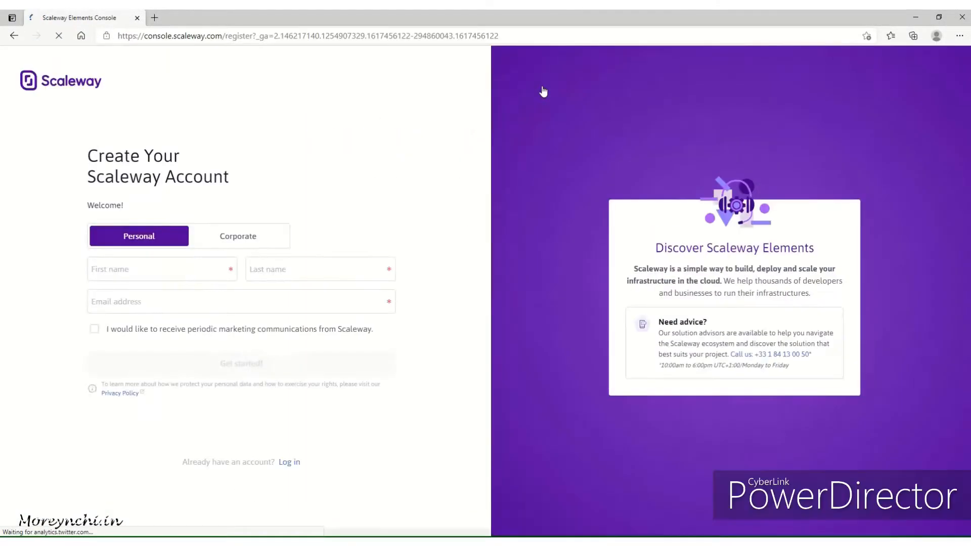
pyautogui.click(129, 258)
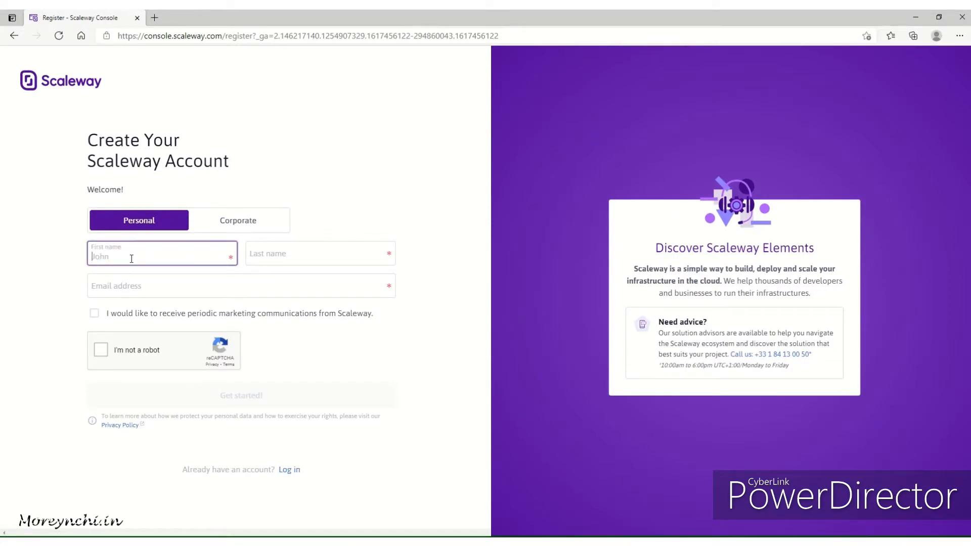
pyautogui.write('...')
pyautogui.press('Tab')
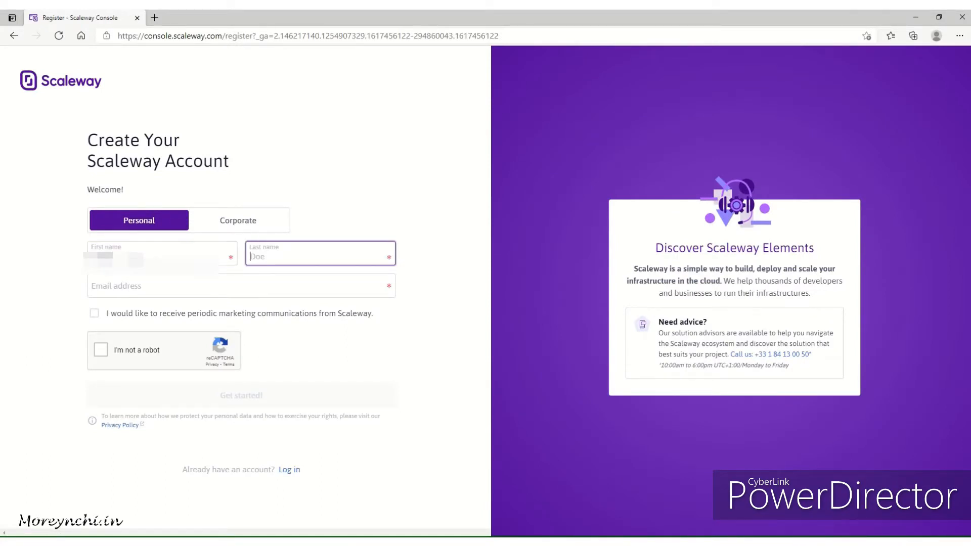
pyautogui.write('......')
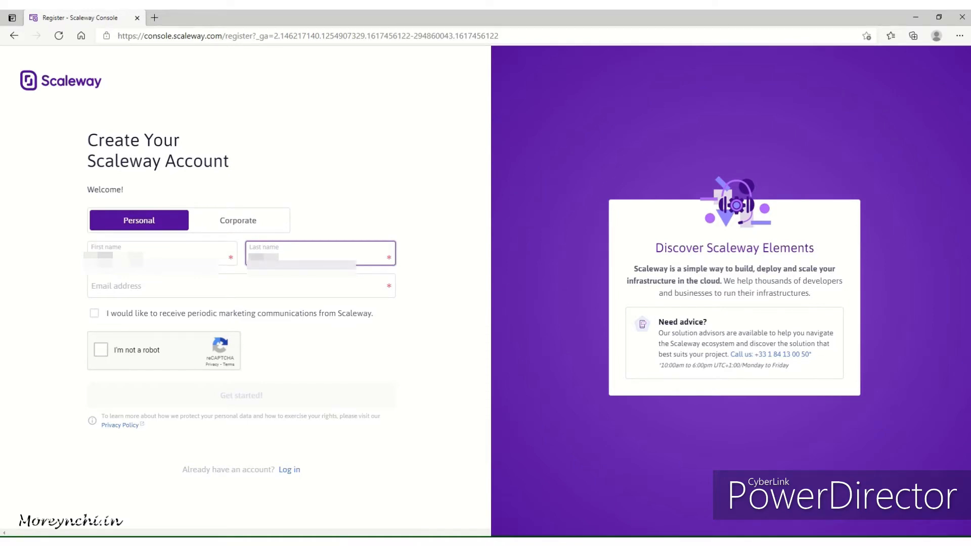
# Fill in the saved e-mail address, pass the reCAPTCHA and submit the registration
pyautogui.click(140, 285)
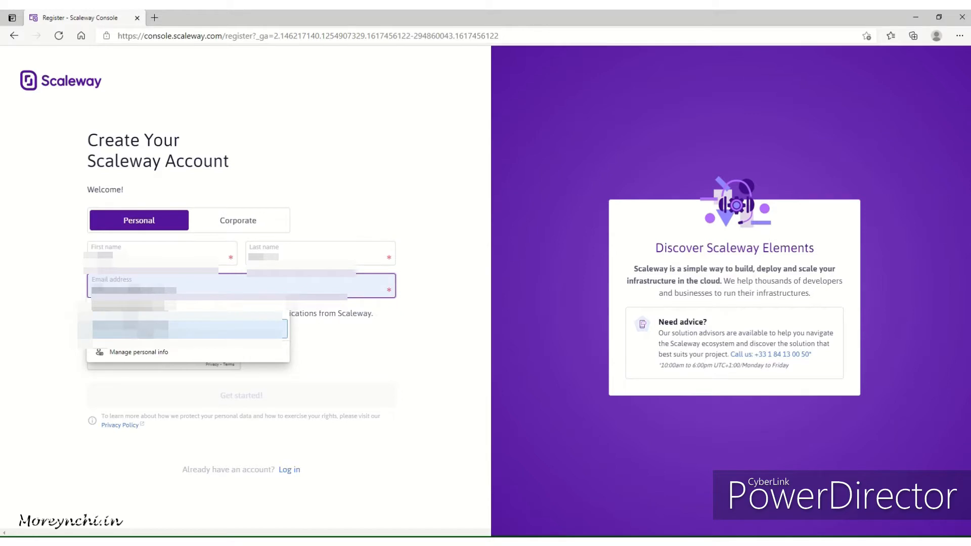
pyautogui.click(162, 328)
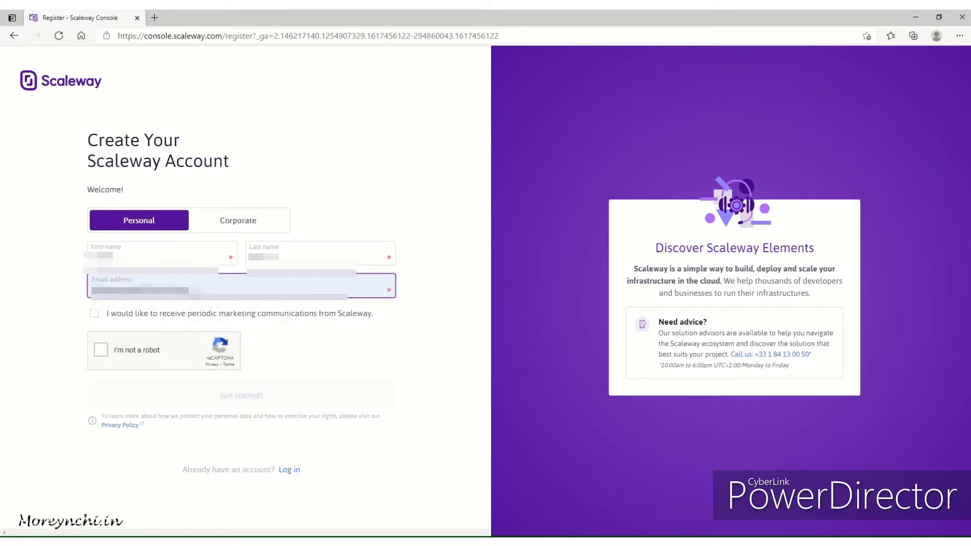
pyautogui.click(102, 351)
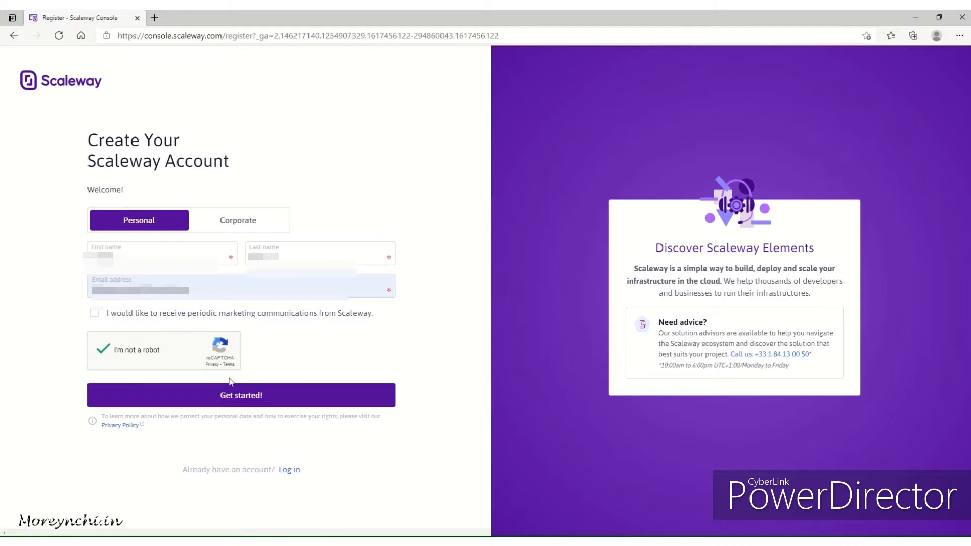
pyautogui.click(259, 401)
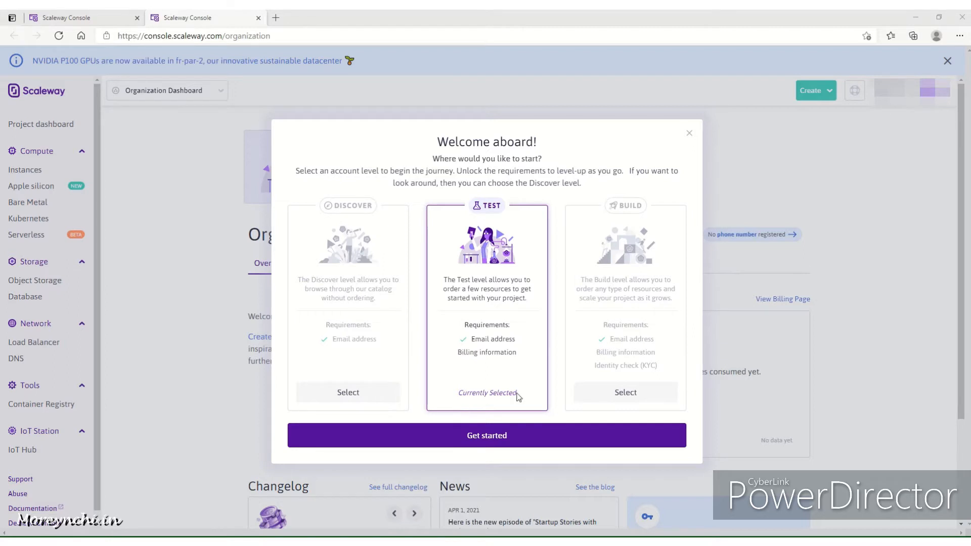
# Choose the Test account level to continue to billing information
pyautogui.click(489, 440)
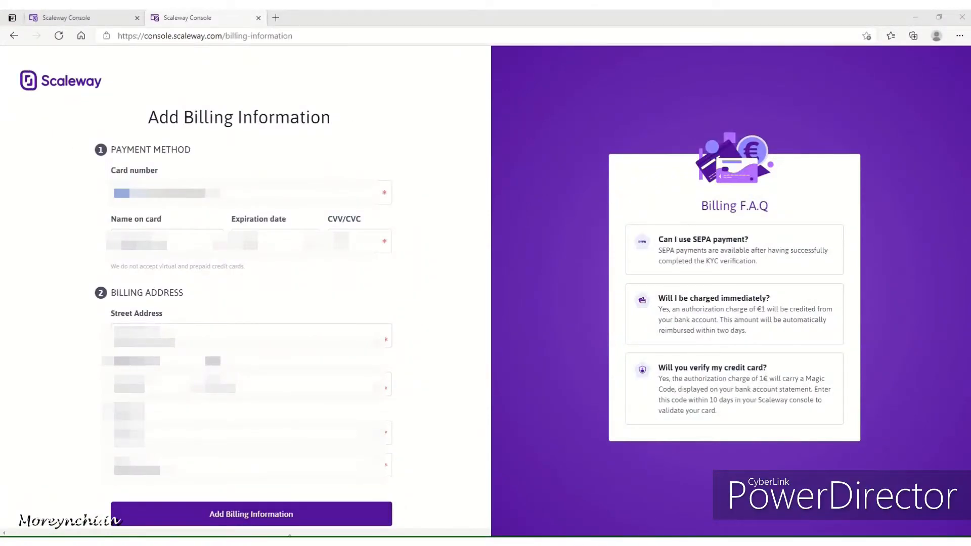
# Submit the payment card and billing address details
pyautogui.click(259, 520)
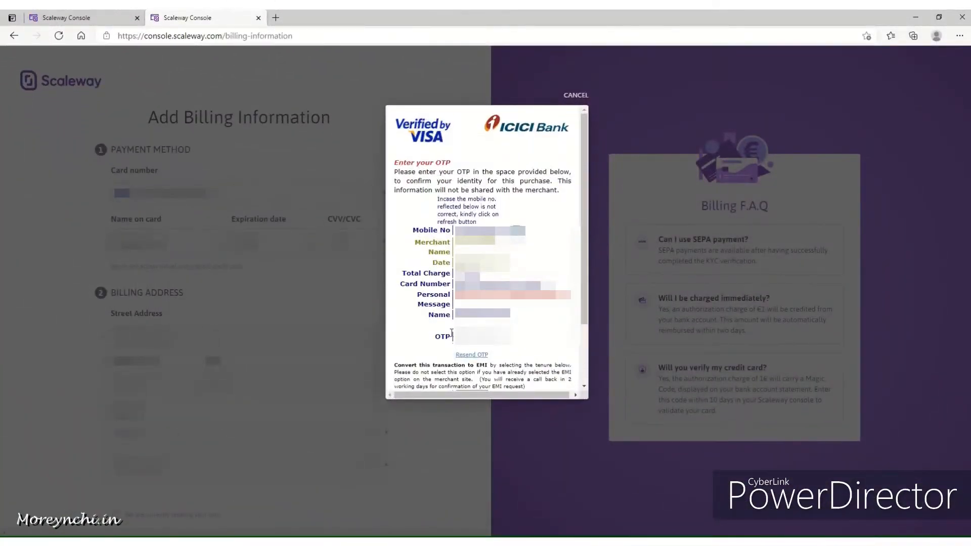
# Enter the bank's one-time password to authorise the card payment
pyautogui.click(478, 336)
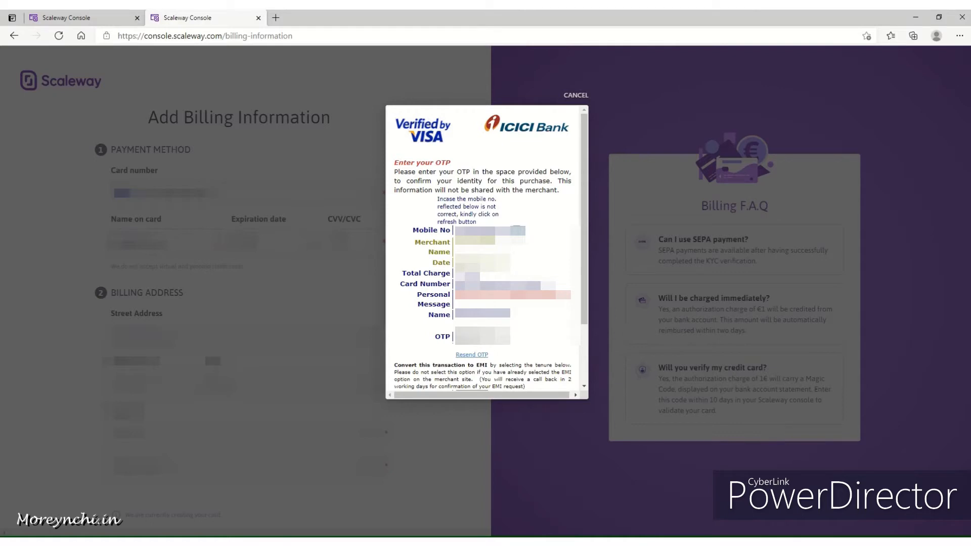
pyautogui.write('•••••')
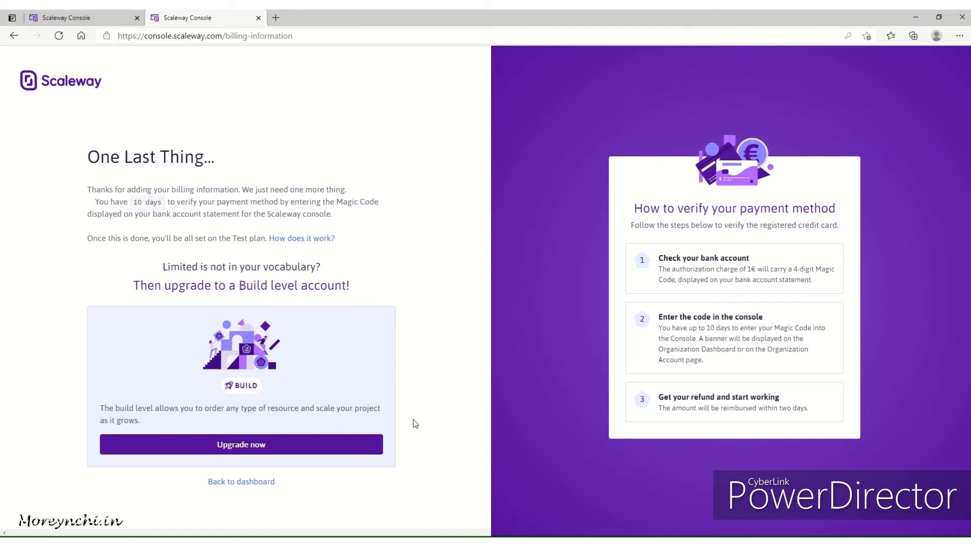
# Return to the organization dashboard and start verifying the registered credit card
pyautogui.click(239, 483)
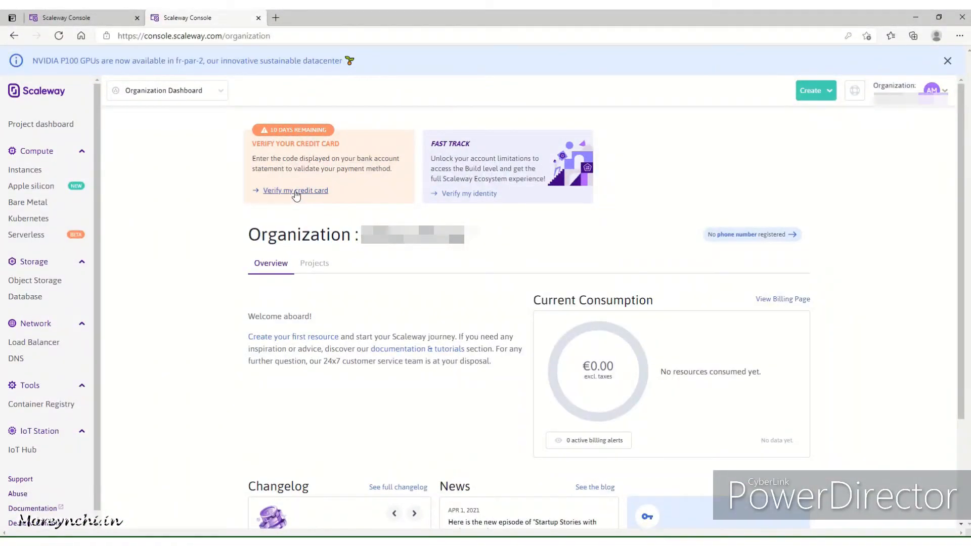
pyautogui.click(296, 191)
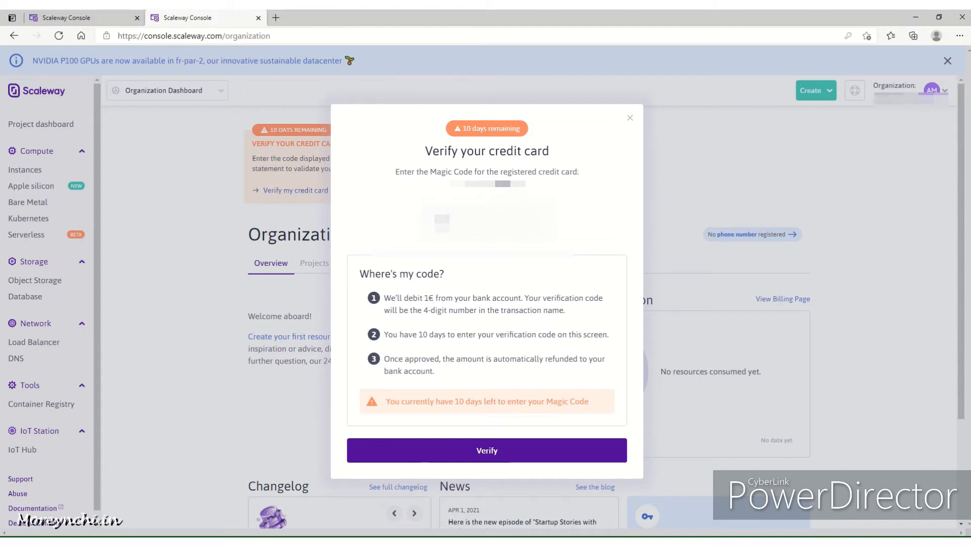
# Verify the card with the 4-digit Magic Code, then start registering a phone number
pyautogui.click(448, 222)
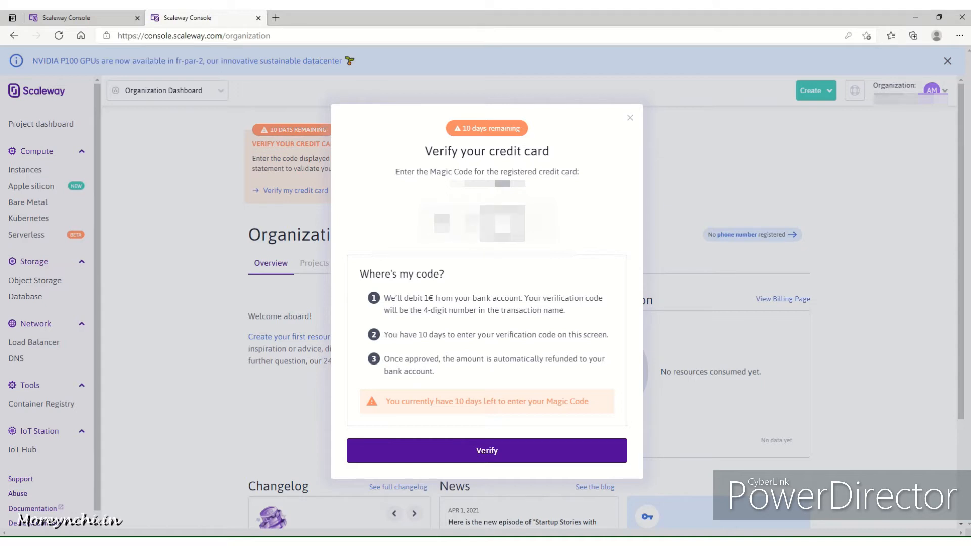
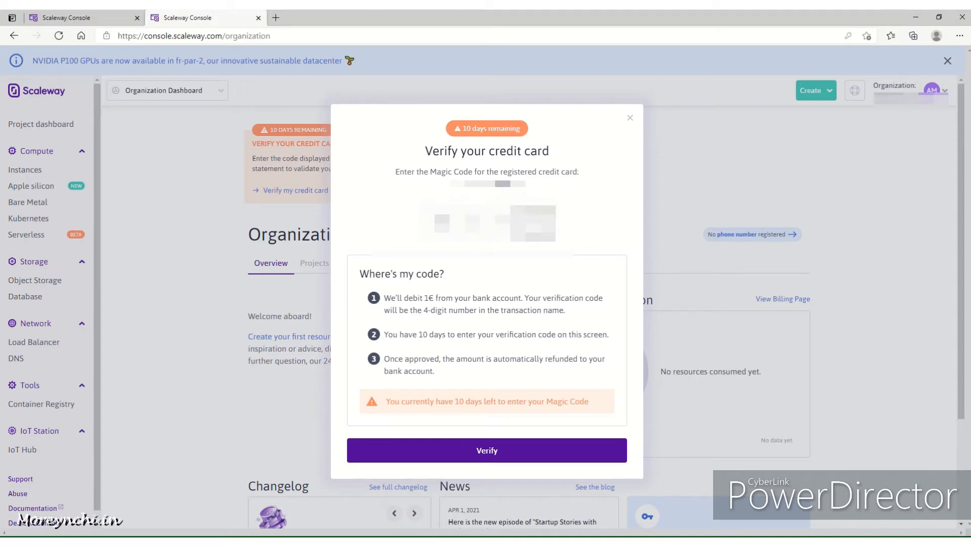
pyautogui.click(493, 452)
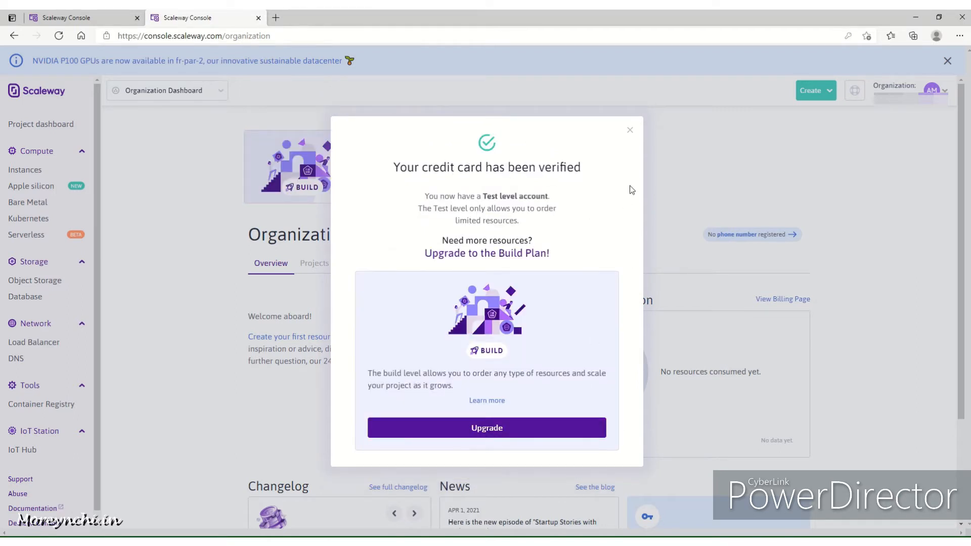
pyautogui.click(631, 133)
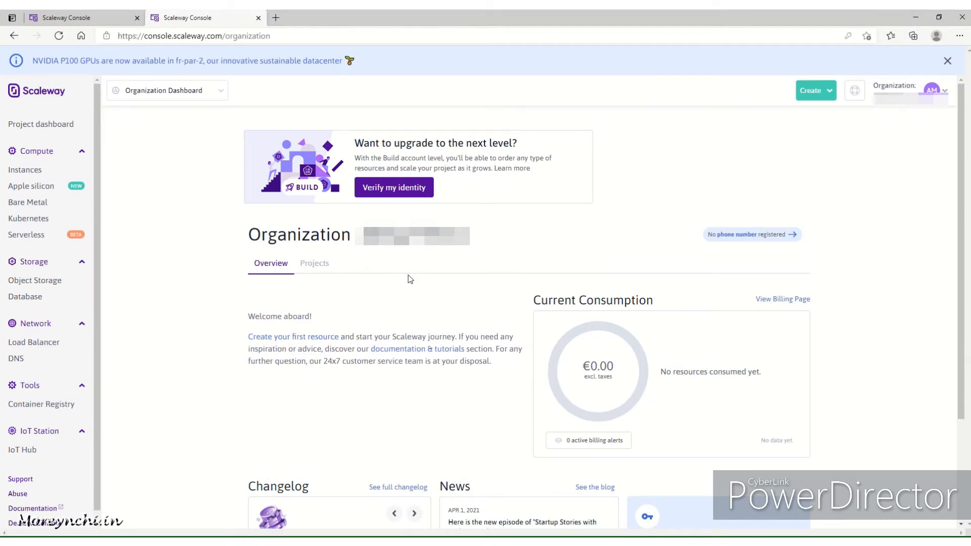
pyautogui.click(747, 236)
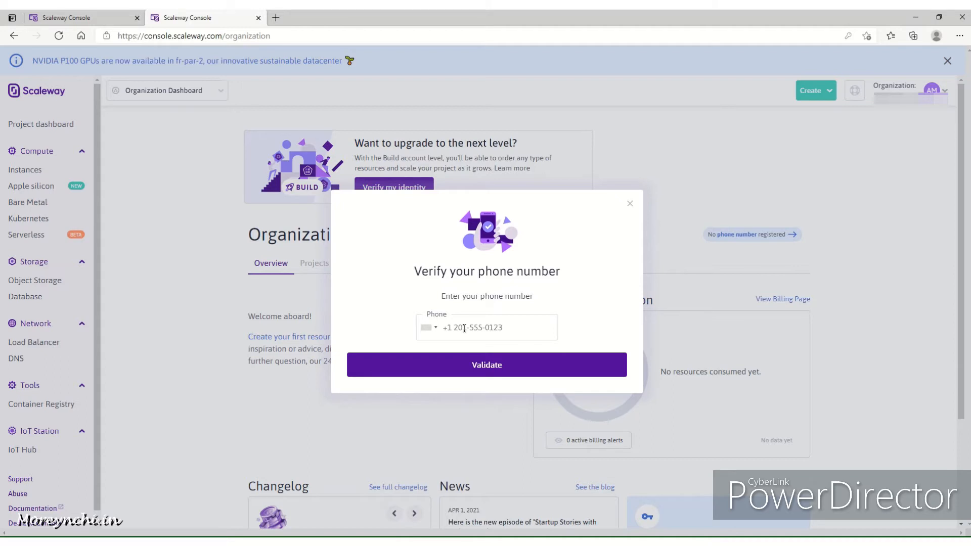
# Enter the phone number and confirm it with the 6-digit SMS code
pyautogui.click(464, 328)
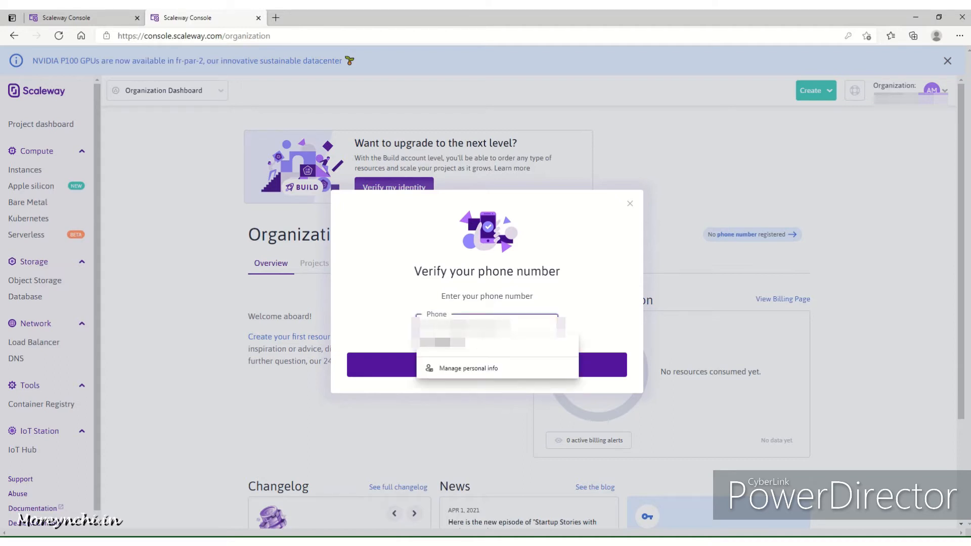
pyautogui.write('+91')
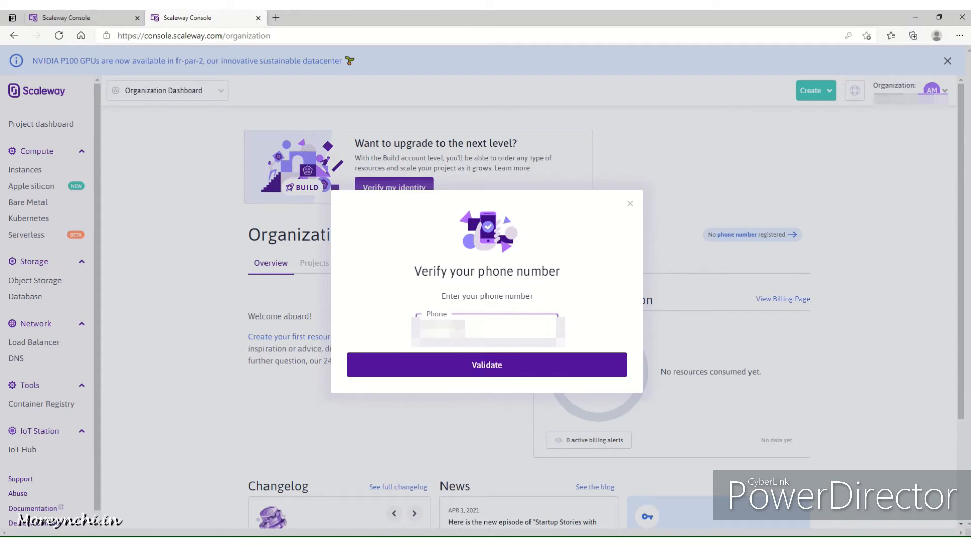
pyautogui.write('********')
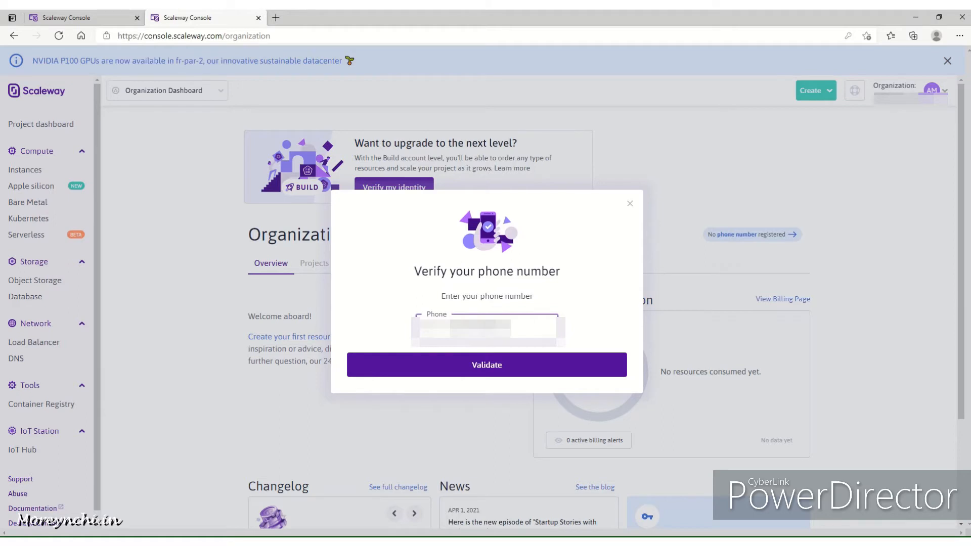
pyautogui.click(490, 368)
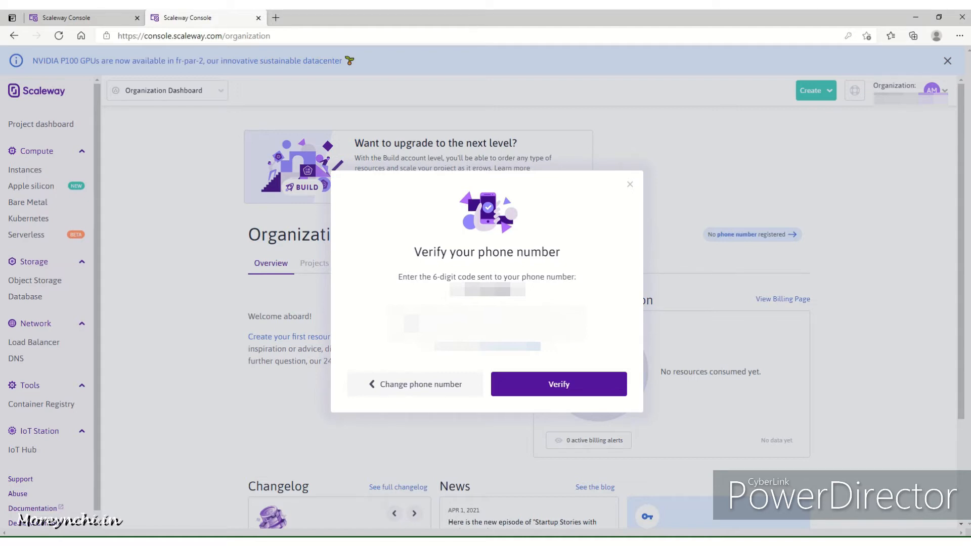
pyautogui.write('••••')
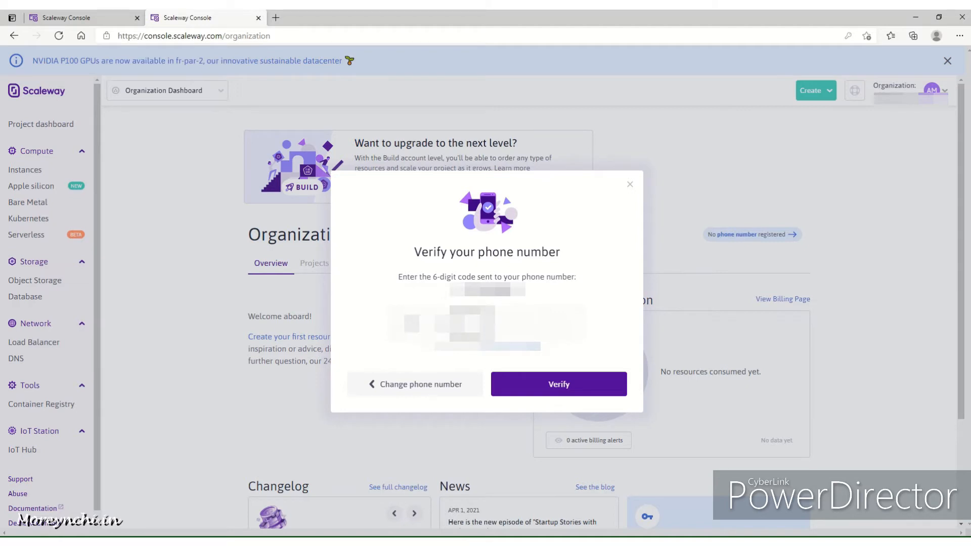
pyautogui.write('••')
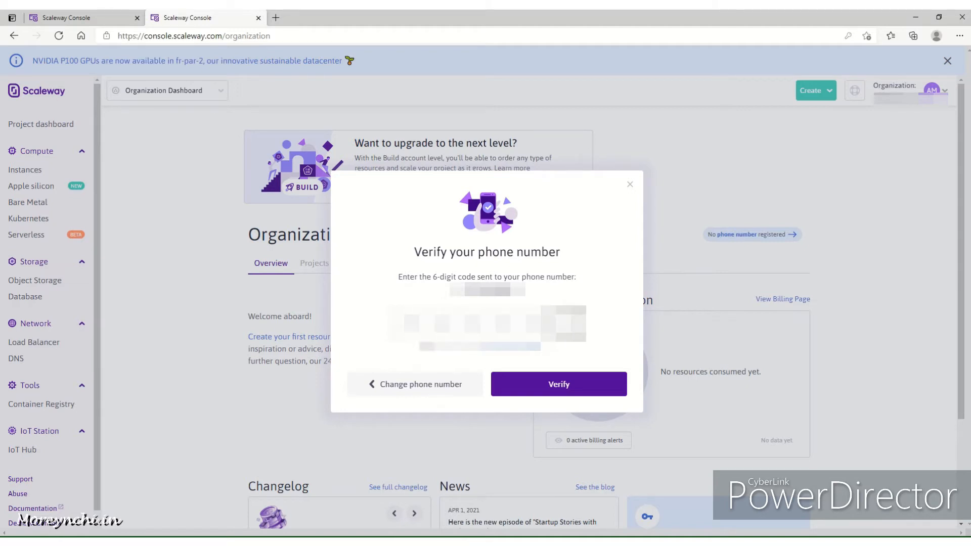
pyautogui.click(571, 388)
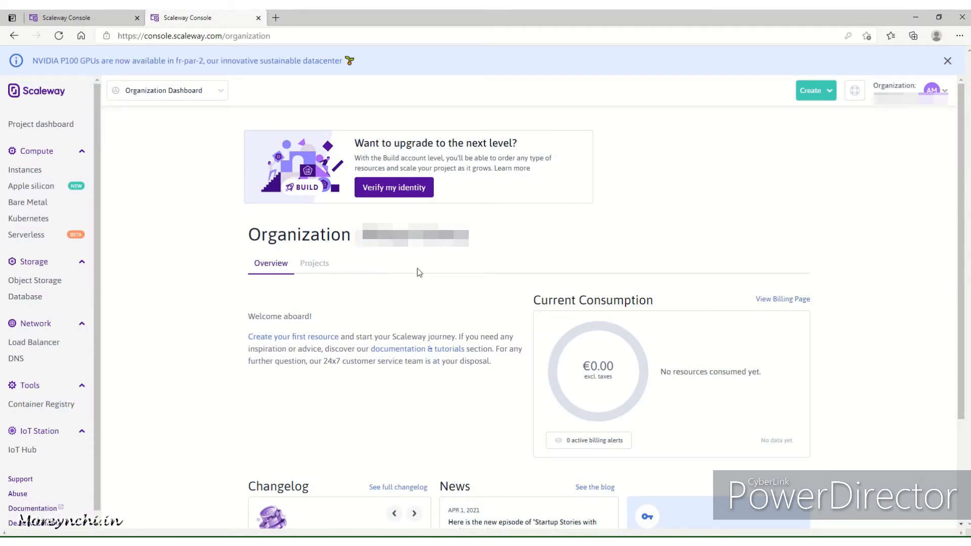
# Go to the Apple silicon servers page and start creating a Mac mini M1
pyautogui.click(38, 189)
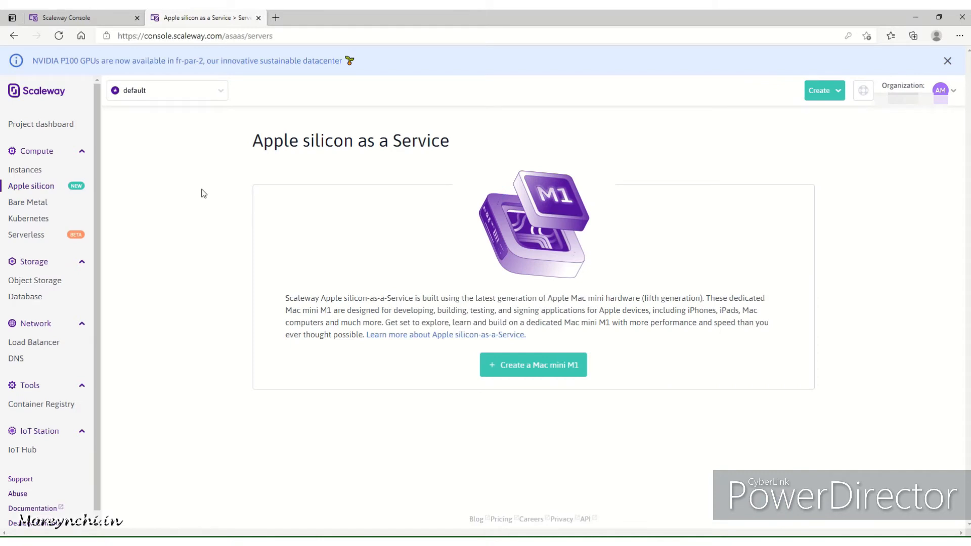
pyautogui.click(526, 370)
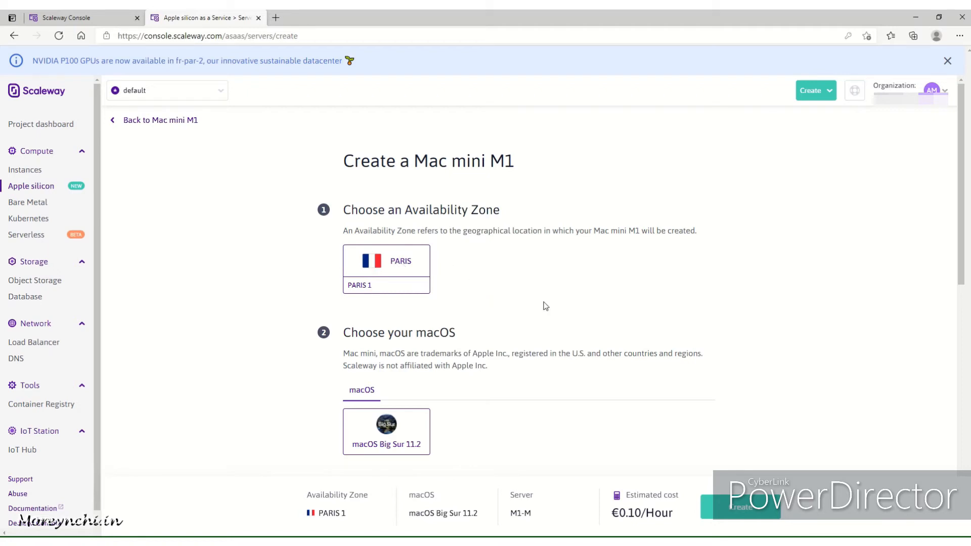
# Replace the generated suffix after 'apple-silicon-' in the server name with a custom one
pyautogui.scroll(-5, 538, 325)
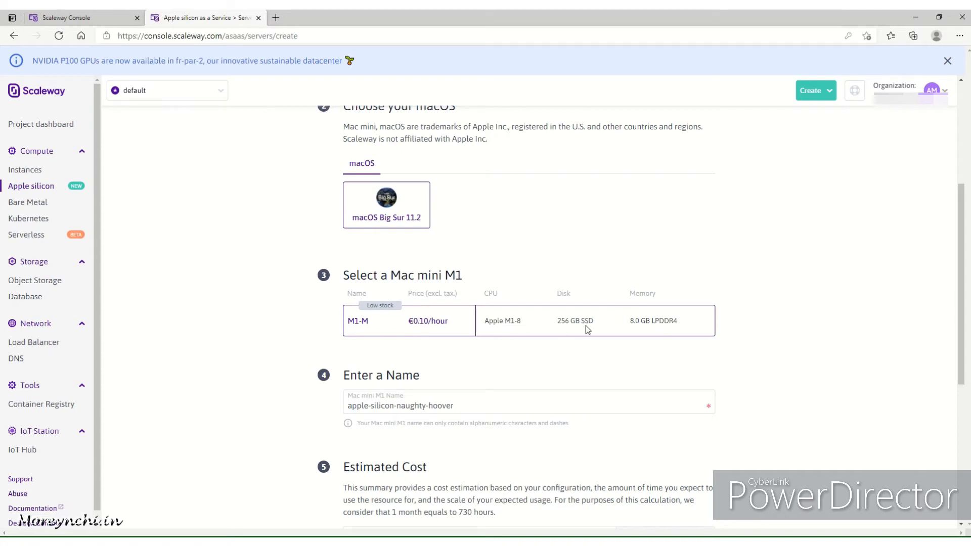
pyautogui.scroll(-5, 595, 378)
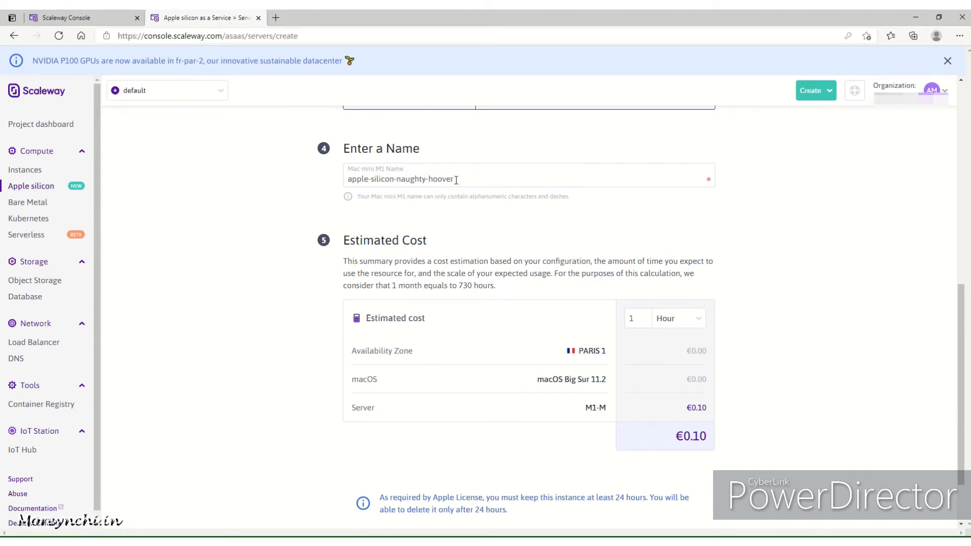
pyautogui.moveTo(456, 180); pyautogui.dragTo(396, 180)
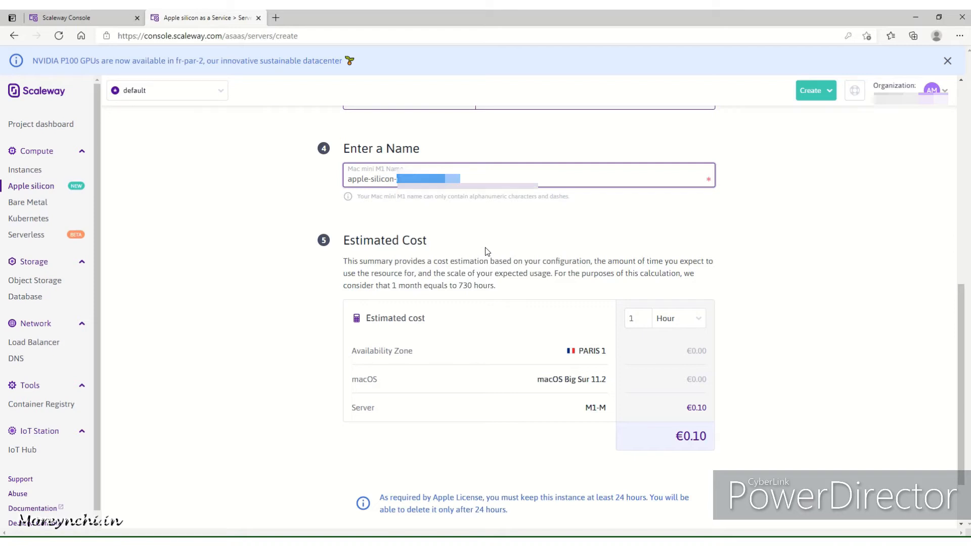
pyautogui.write('a')
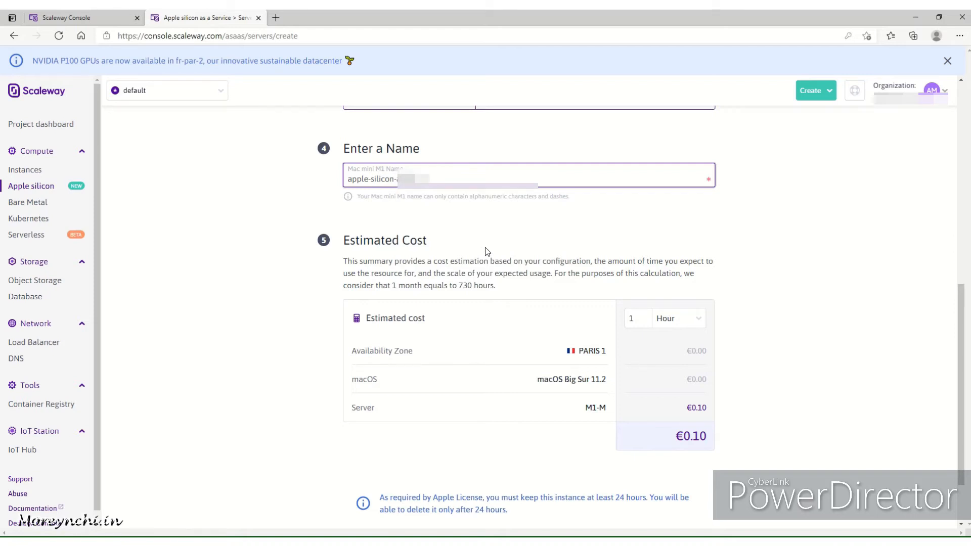
pyautogui.write('•••••')
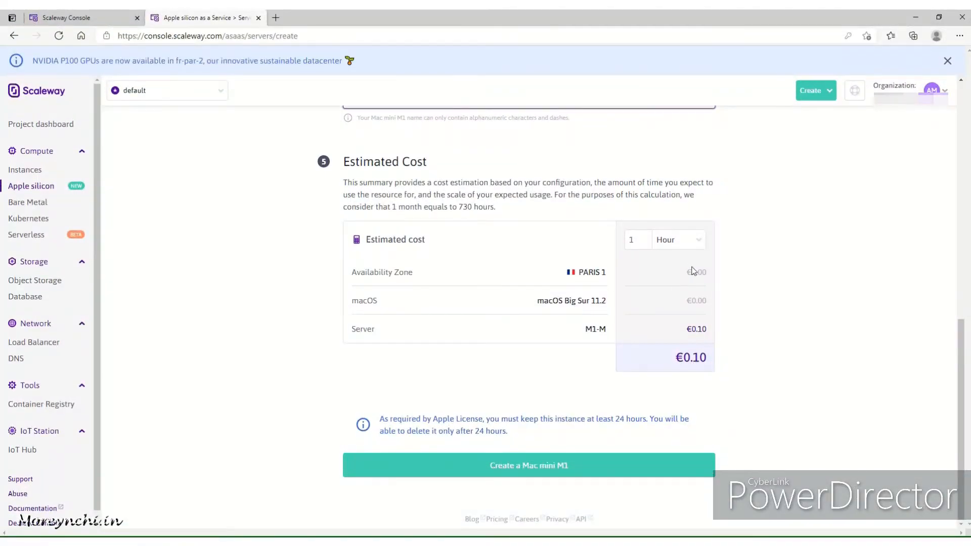
# Check the daily then hourly cost estimate and submit the Mac mini M1 creation, which hits a quota error
pyautogui.click(702, 245)
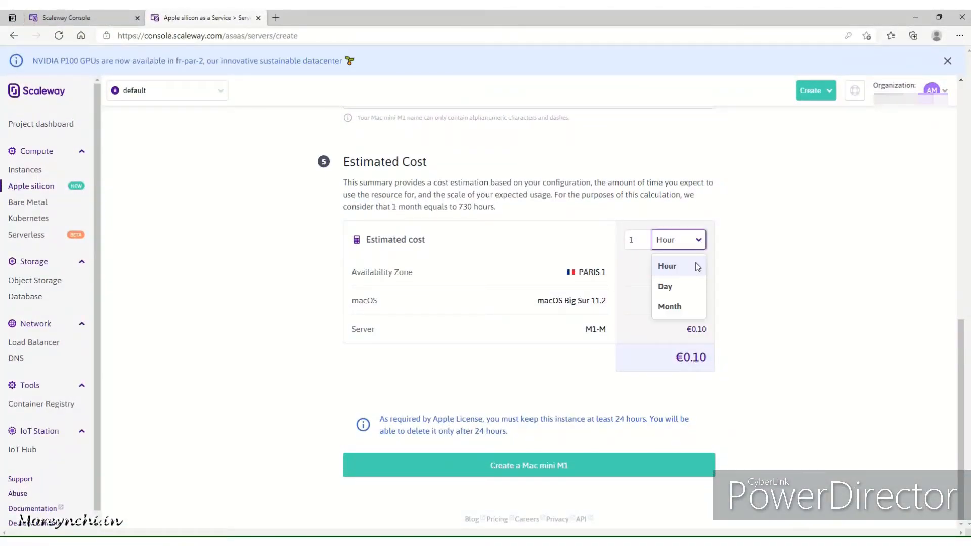
pyautogui.click(688, 293)
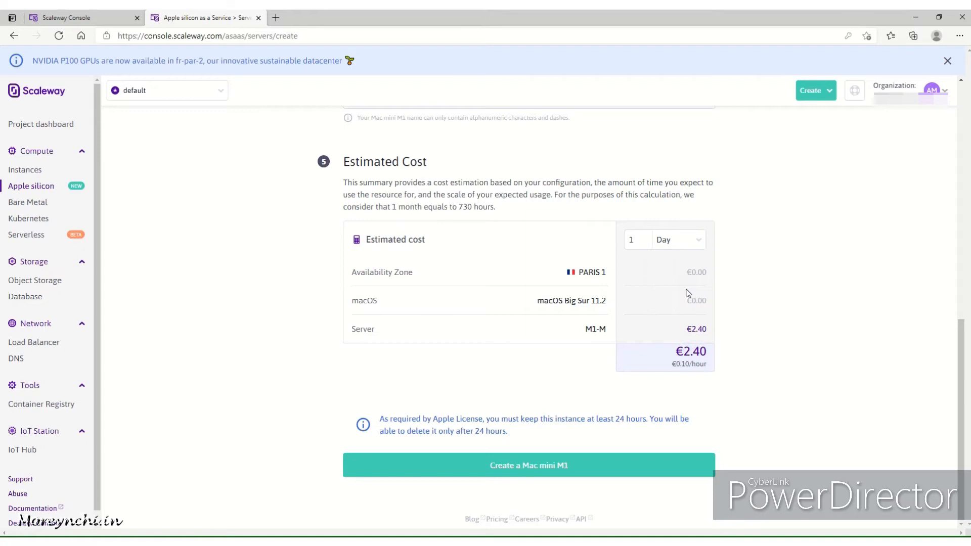
pyautogui.click(697, 249)
pyautogui.click(667, 266)
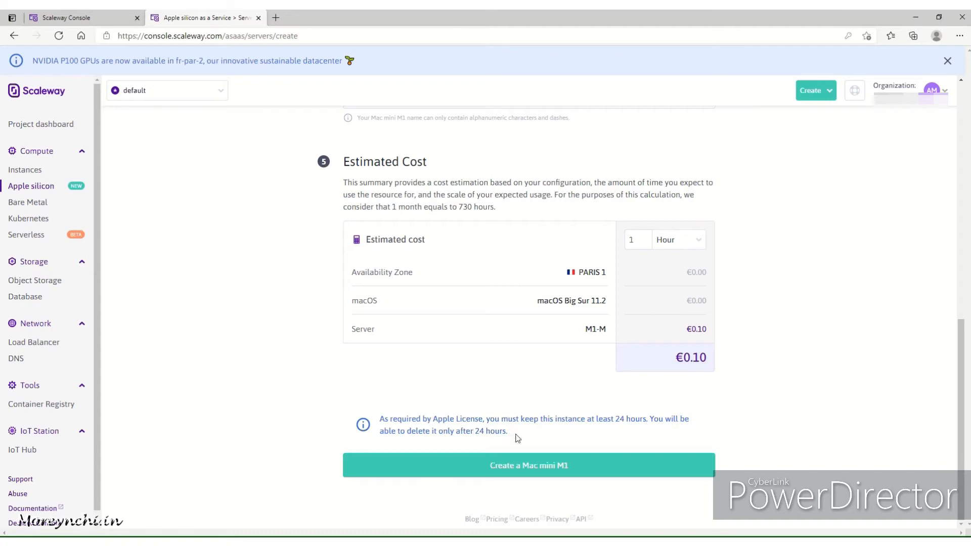
pyautogui.click(524, 471)
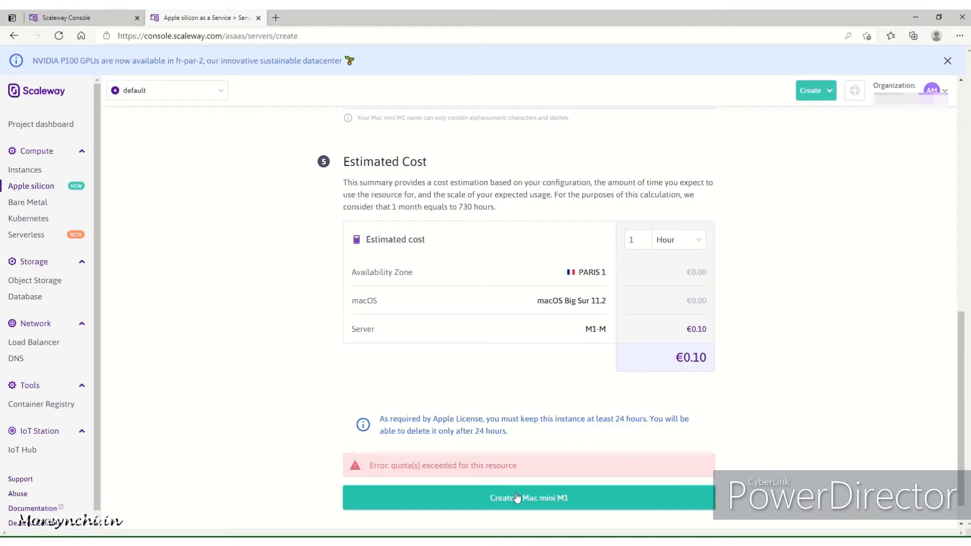
# Select the 'quota(s) exceeded' error text and scroll the account guide to its billing steps
pyautogui.moveTo(372, 466); pyautogui.dragTo(516, 466)
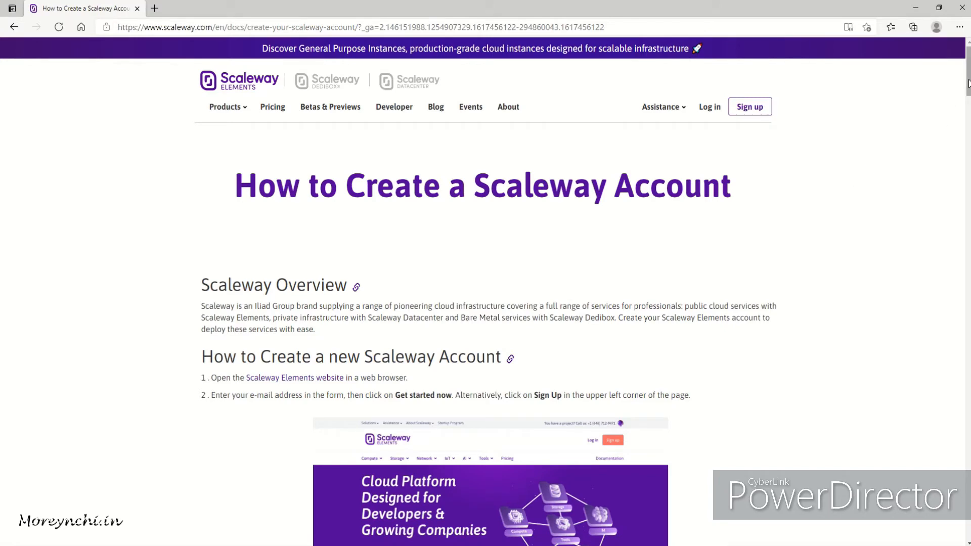
pyautogui.moveTo(967, 84); pyautogui.dragTo(968, 230)
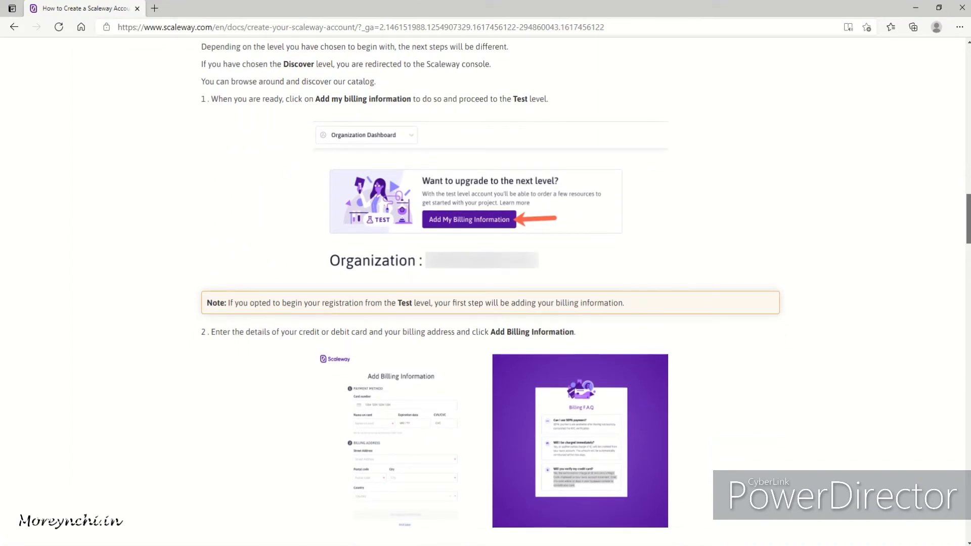
# Scroll through the rest of the How to Create a Scaleway Account guide
pyautogui.moveTo(969, 230); pyautogui.dragTo(969, 509)
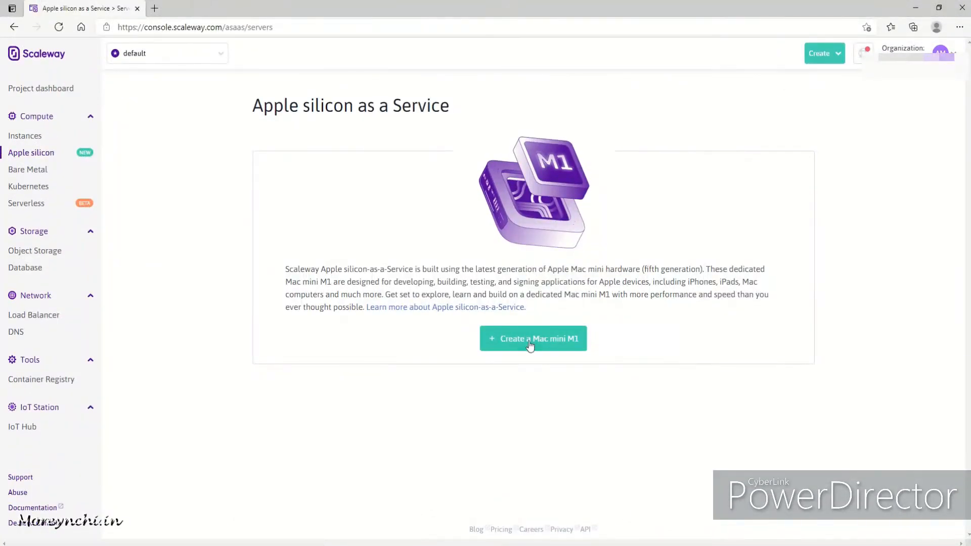
# Create the Mac mini M1 again, keeping the generated name apple-silicon-confident-wing
pyautogui.click(528, 343)
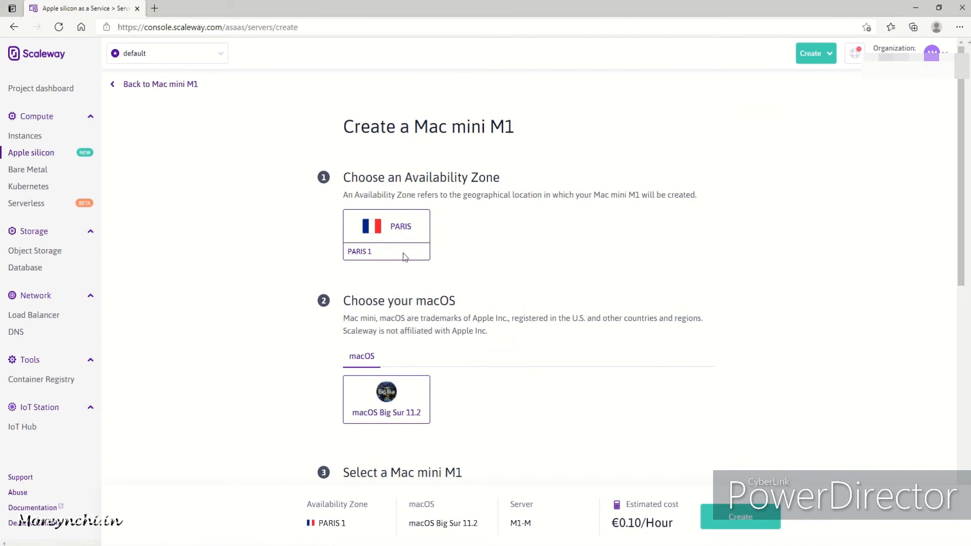
pyautogui.scroll(-5, 465, 409)
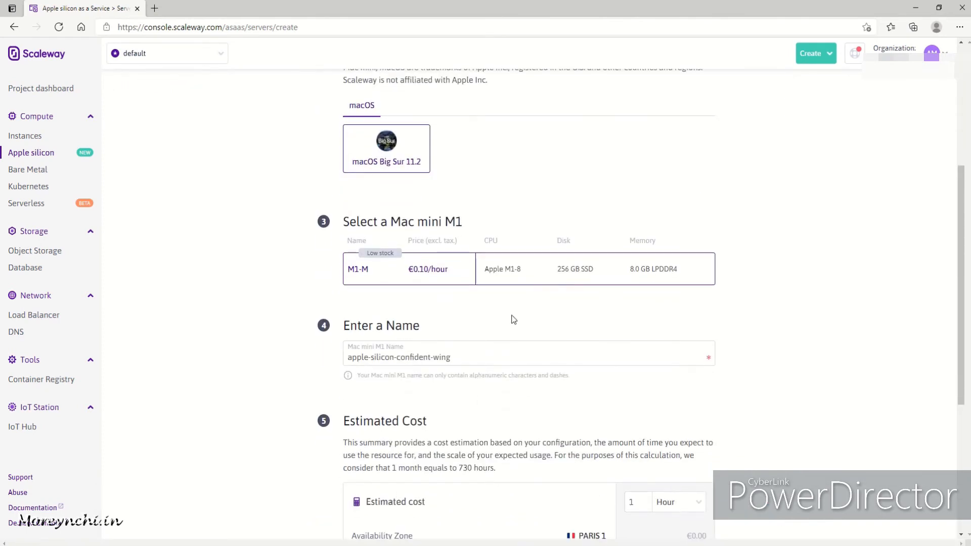
pyautogui.moveTo(463, 360); pyautogui.dragTo(400, 361)
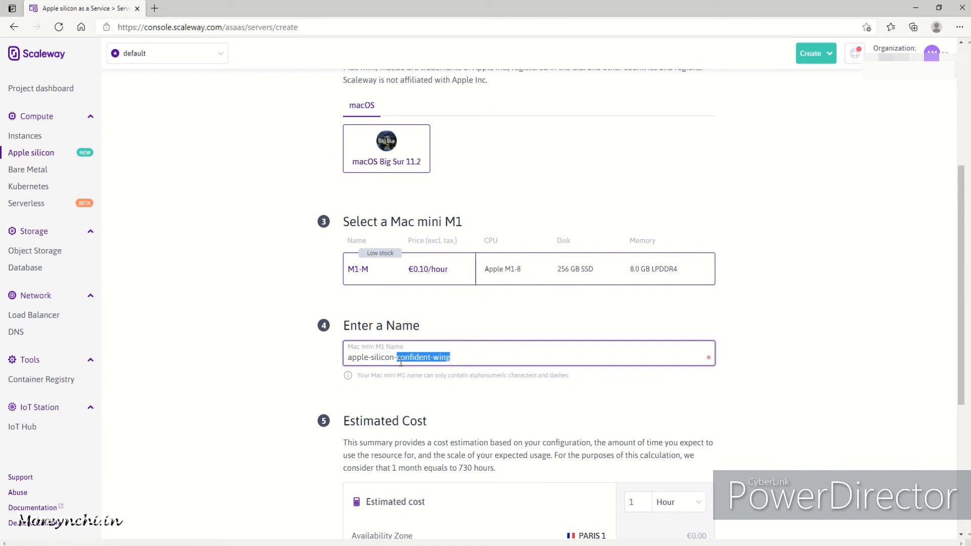
pyautogui.click(484, 356)
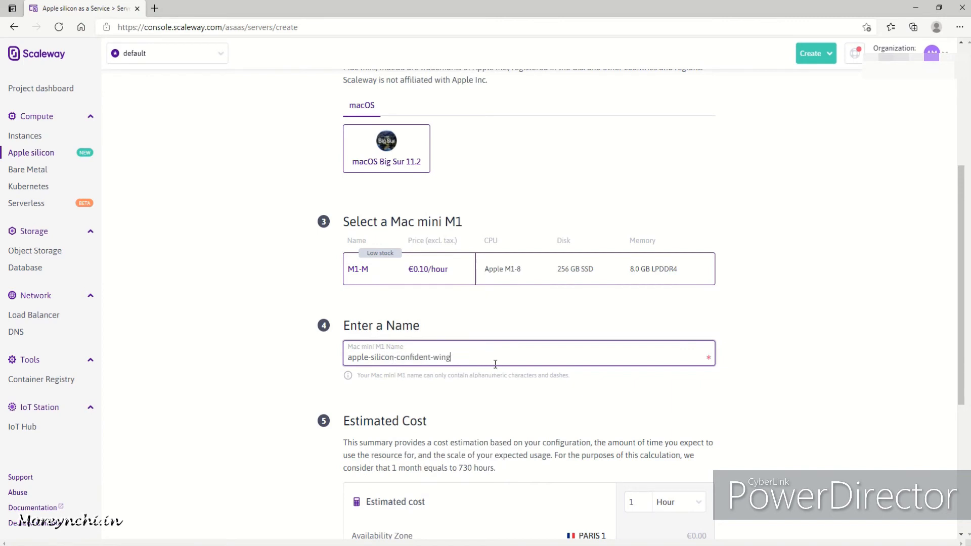
pyautogui.scroll(-5, 474, 391)
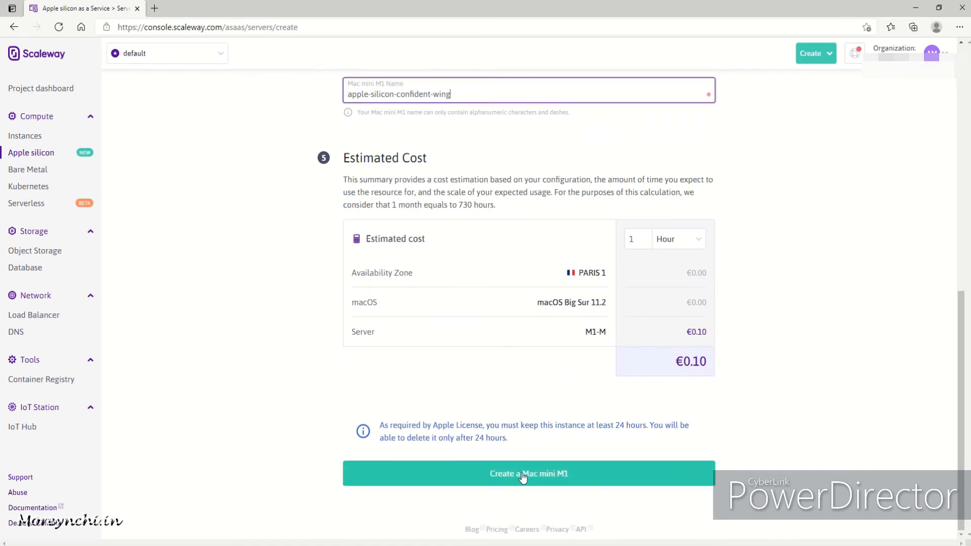
pyautogui.scroll(5, 532, 302)
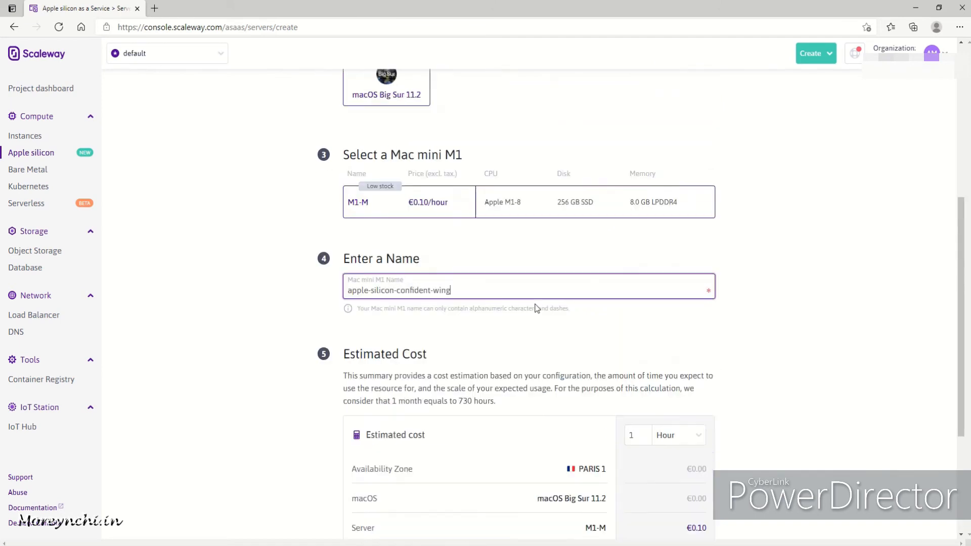
pyautogui.scroll(-5, 537, 309)
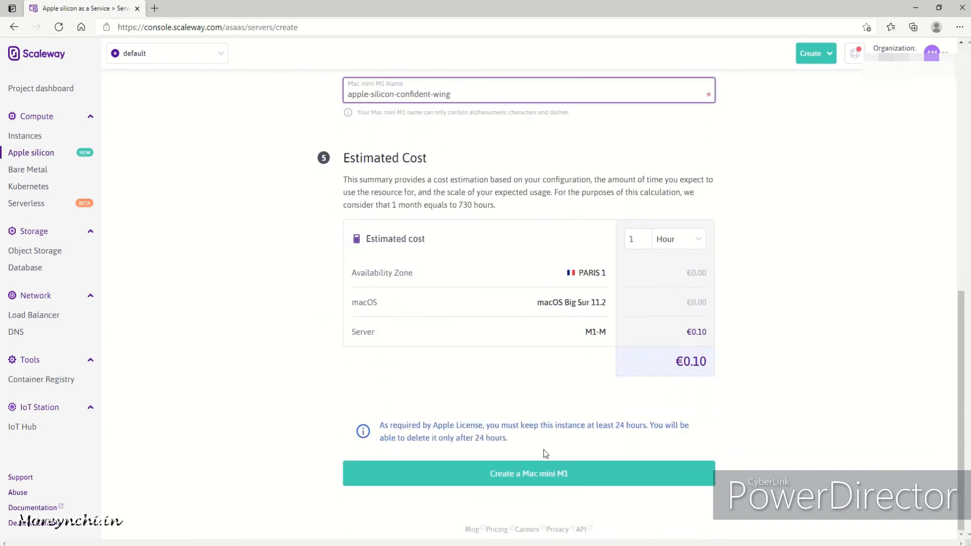
pyautogui.click(531, 476)
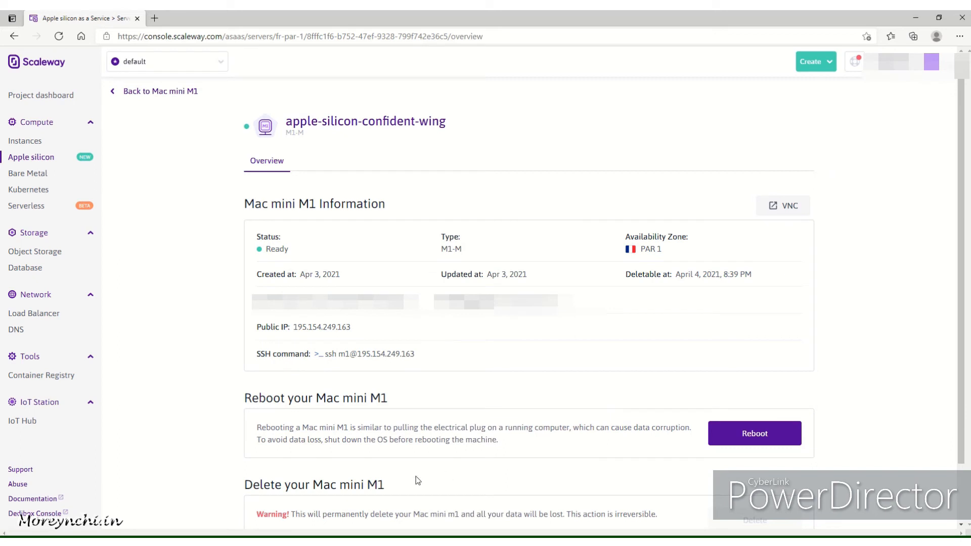
# Bring the Chrome window with the RealVNC VNC Viewer download page to the front
pyautogui.moveTo(287, 541)
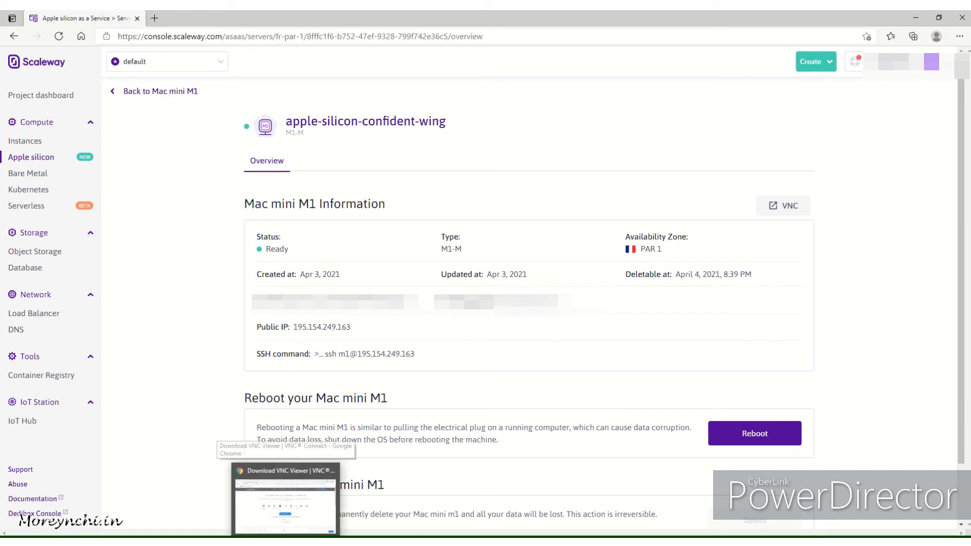
pyautogui.click(299, 507)
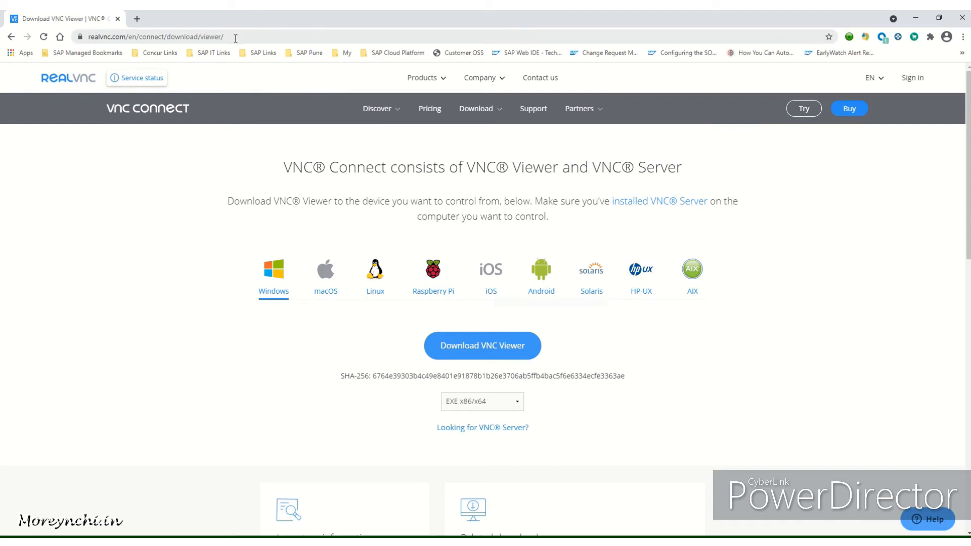
# Download the VNC Viewer installer and switch to the installed VNC Viewer app
pyautogui.click(489, 353)
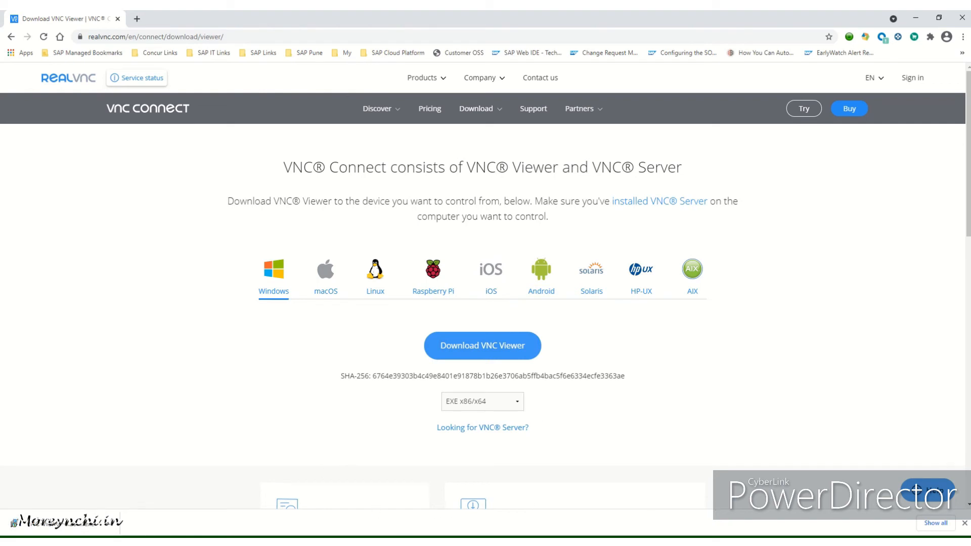
pyautogui.hotkey('alt', 'Tab')
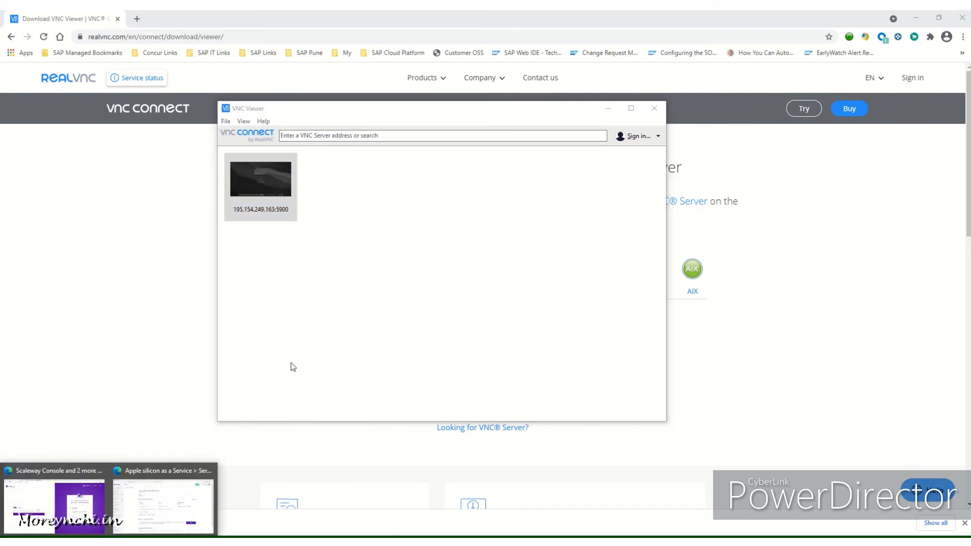
# Connect VNC Viewer to the server's public IP 195.154.249.163:5900, accepting the unencrypted-connection warning
pyautogui.click(158, 508)
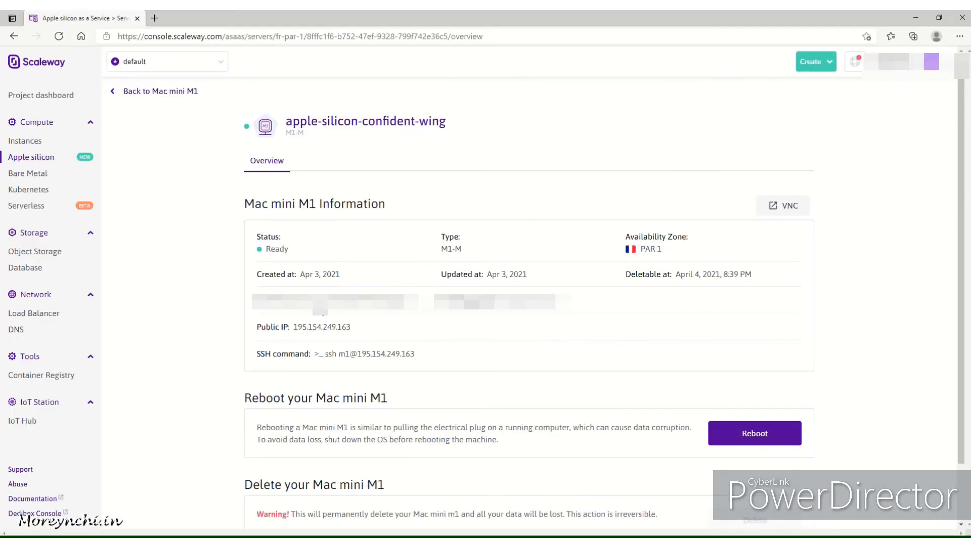
pyautogui.click(296, 328)
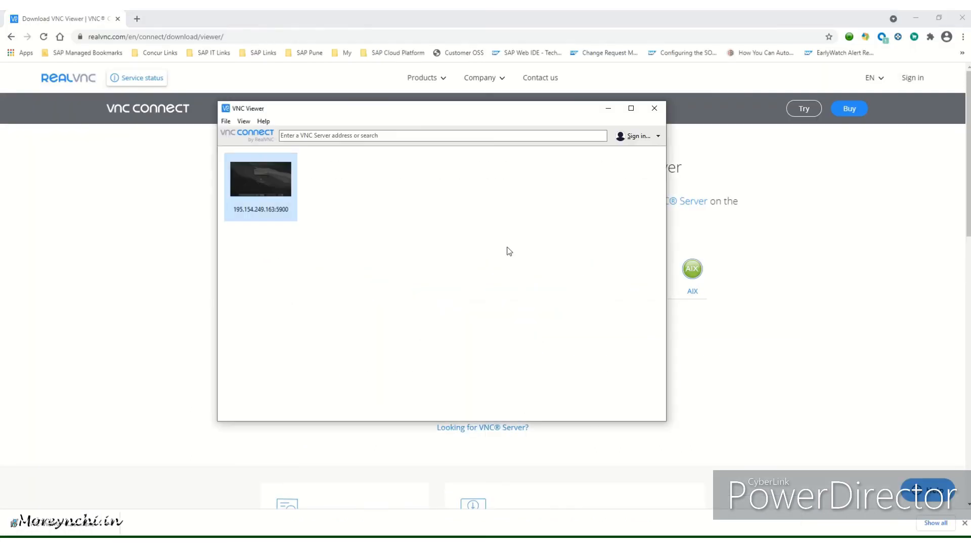
pyautogui.click(378, 137)
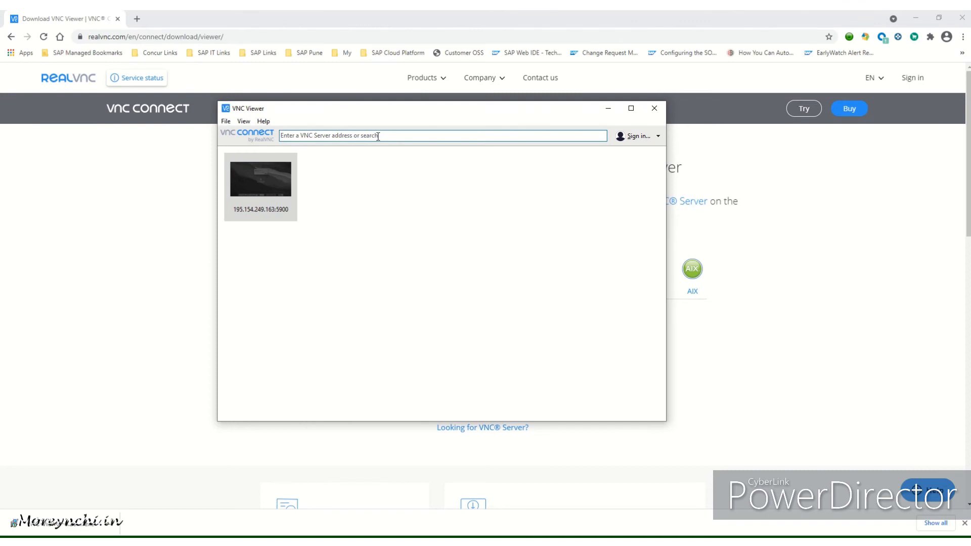
pyautogui.hotkey('ctrl', 'v')
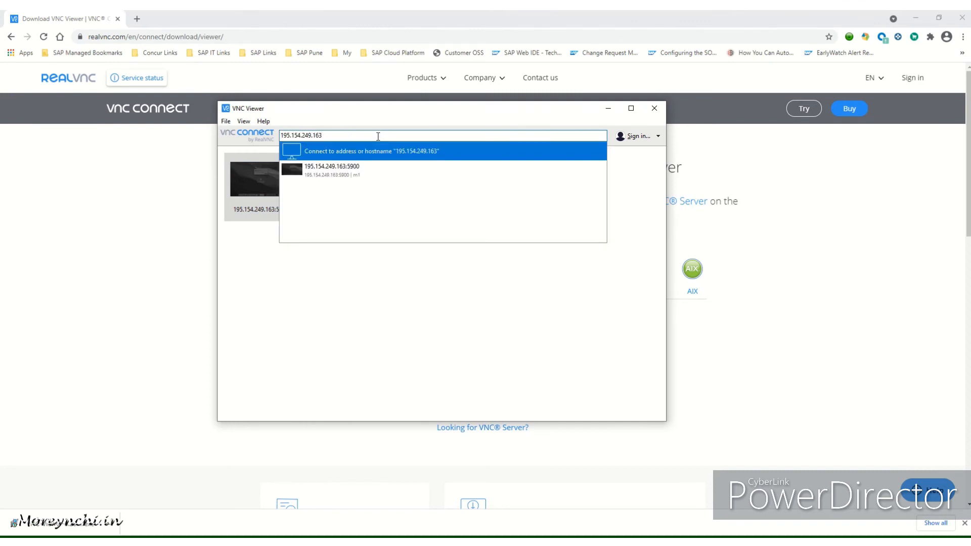
pyautogui.write(':5900')
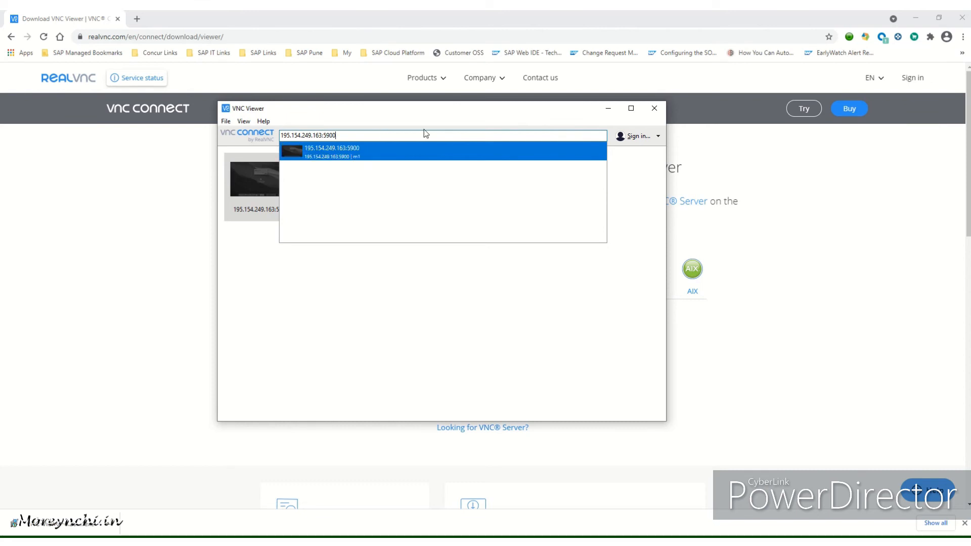
pyautogui.click(416, 150)
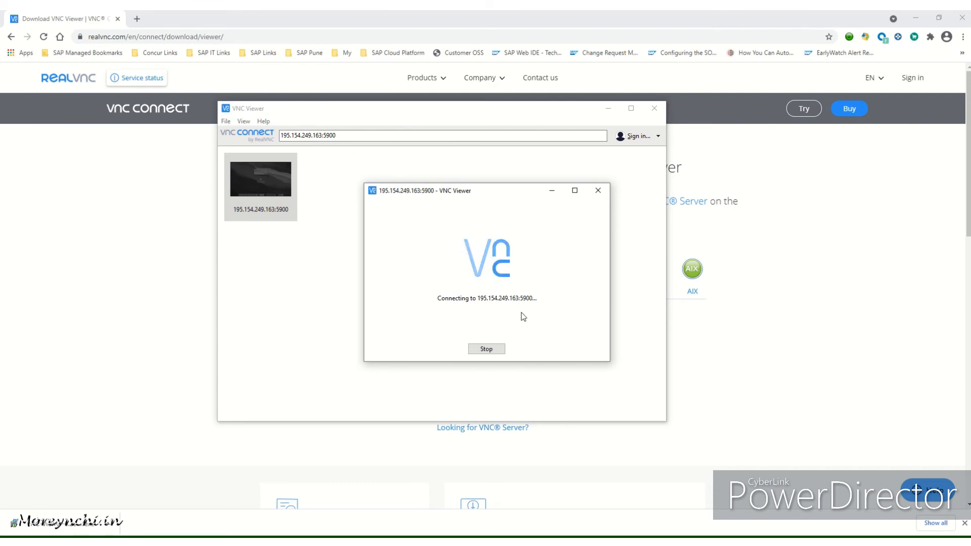
pyautogui.click(526, 330)
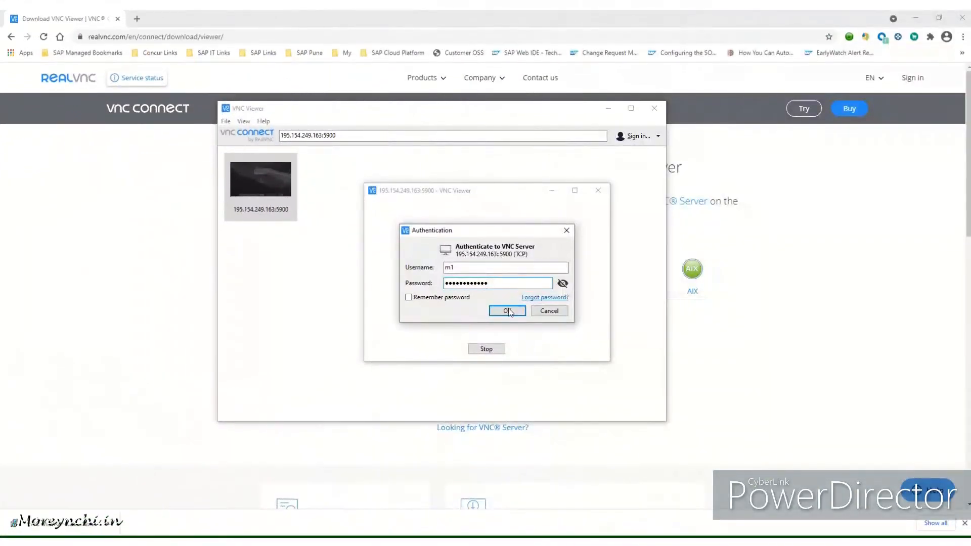
# Authenticate to the VNC Server and log in to the remote Mac's Big Sur desktop
pyautogui.click(507, 309)
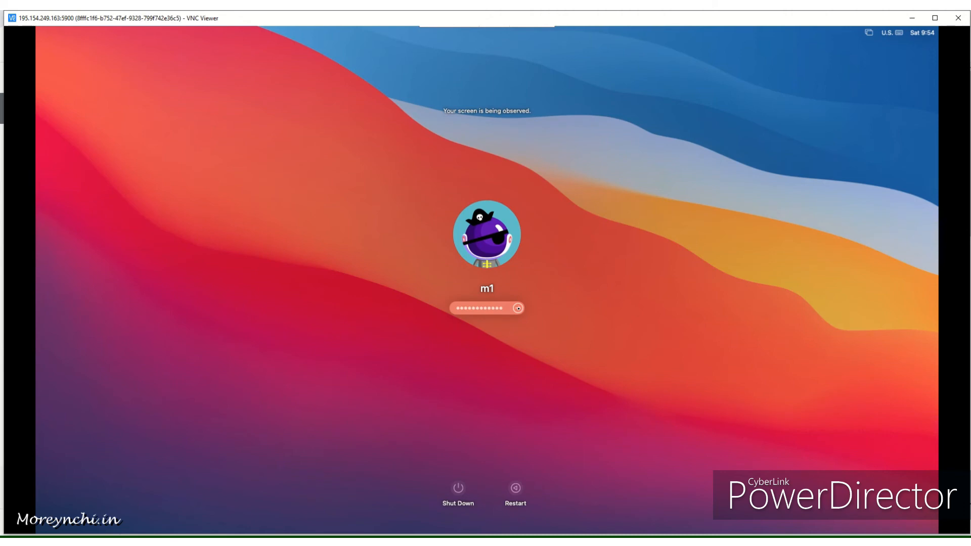
pyautogui.click(518, 308)
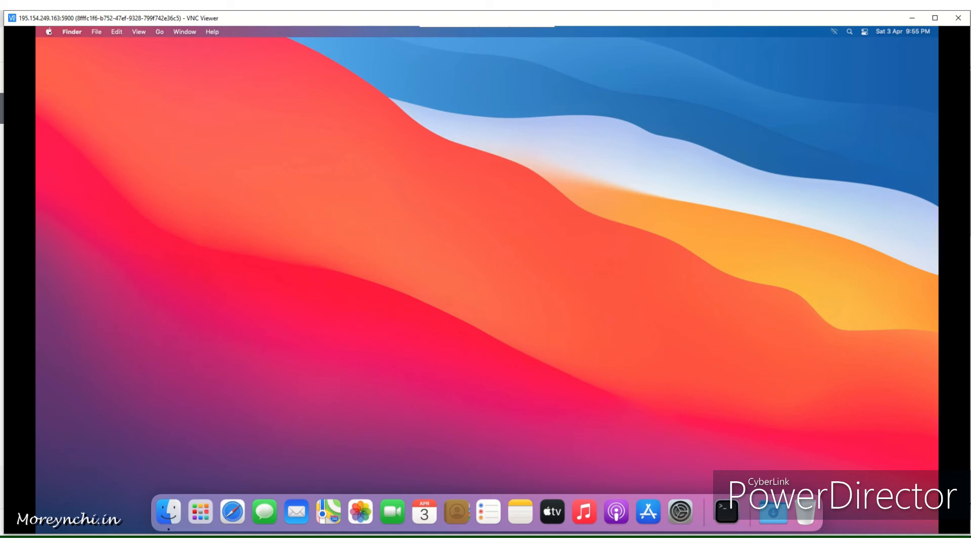
pyautogui.click(49, 33)
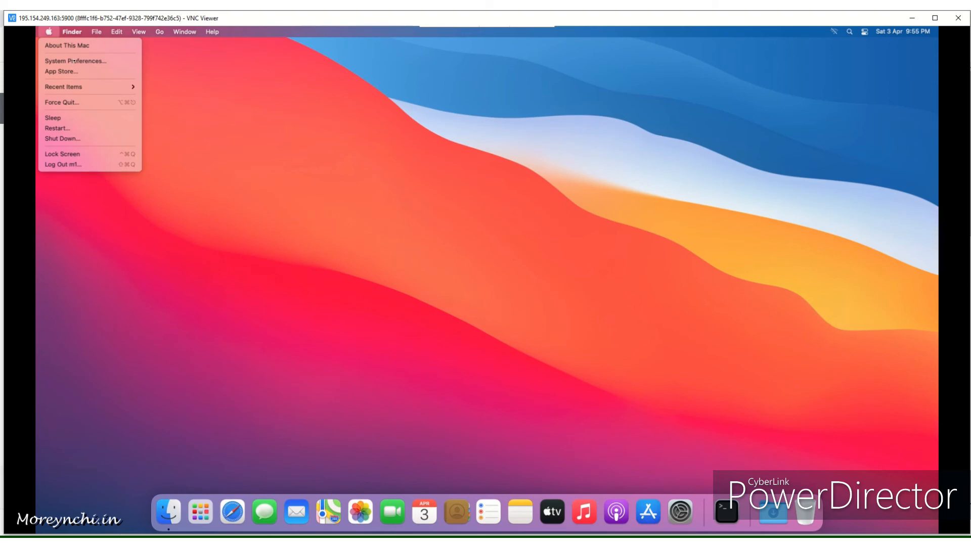
pyautogui.click(74, 61)
pyautogui.click(529, 174)
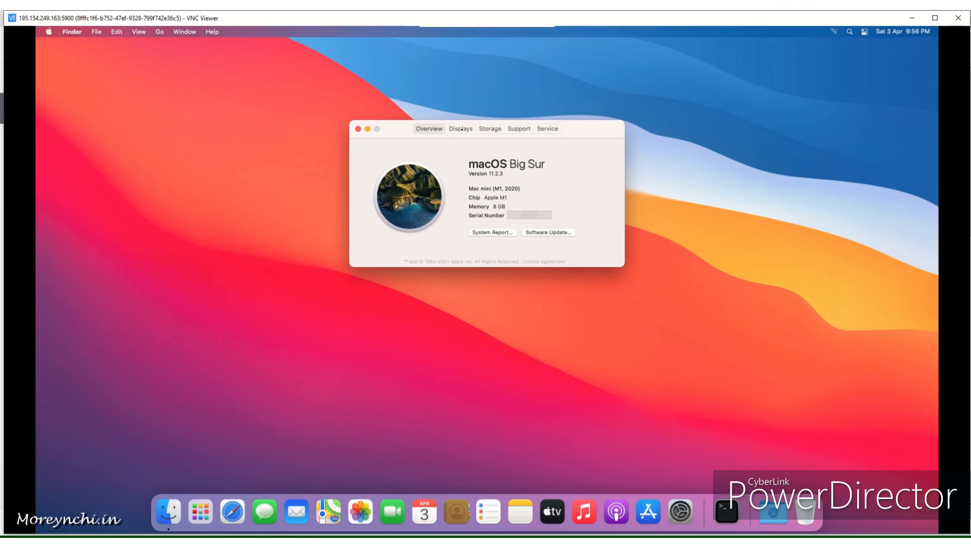
pyautogui.click(491, 130)
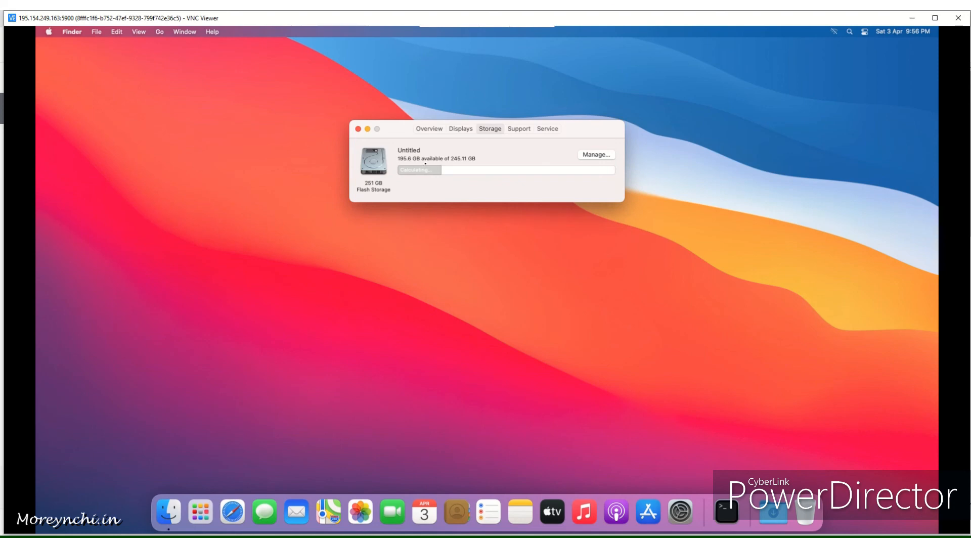
pyautogui.click(358, 129)
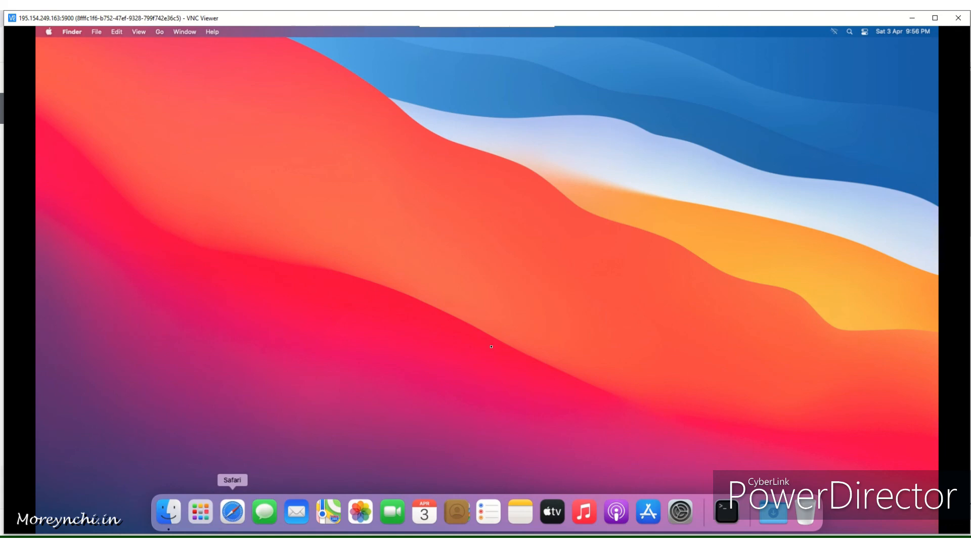
pyautogui.click(232, 512)
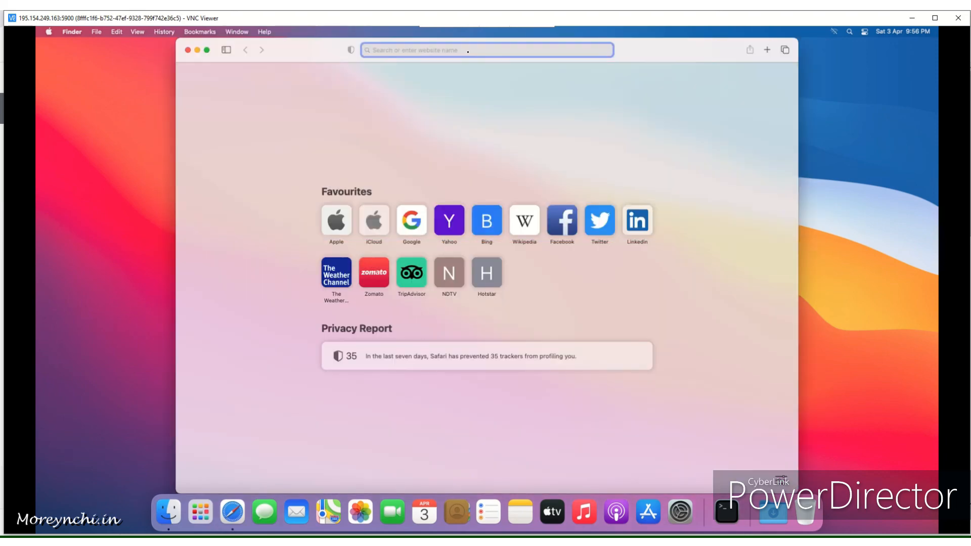
pyautogui.write('speed test')
pyautogui.press('Return')
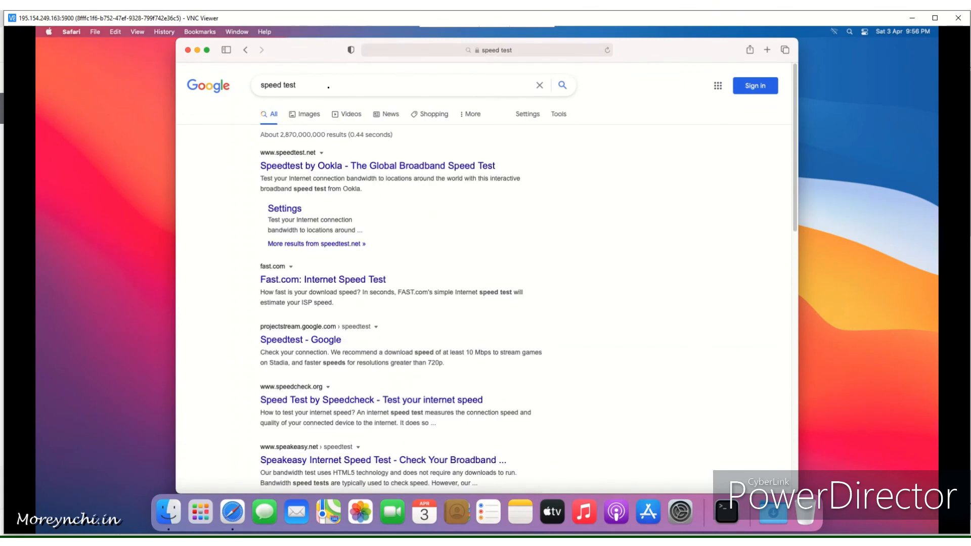
pyautogui.click(328, 87)
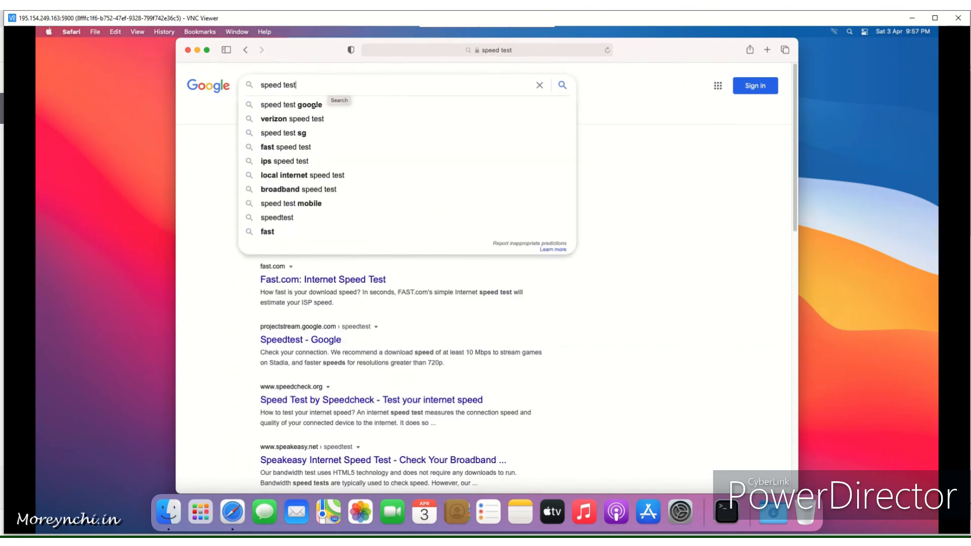
pyautogui.click(315, 105)
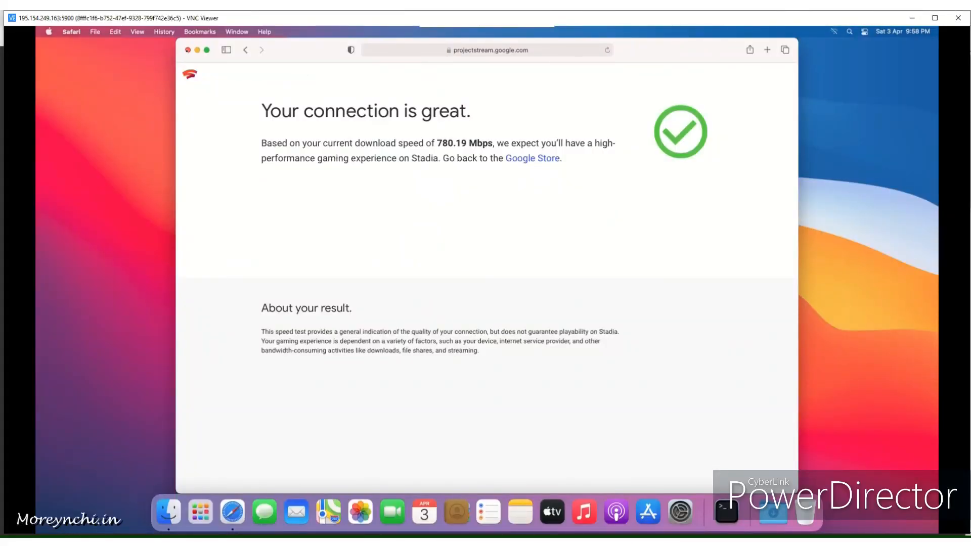
pyautogui.click(187, 50)
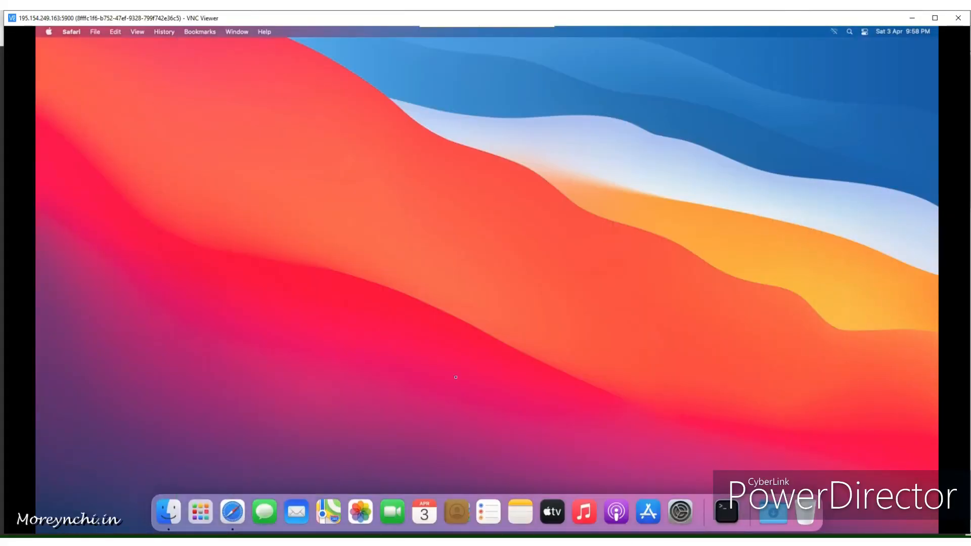